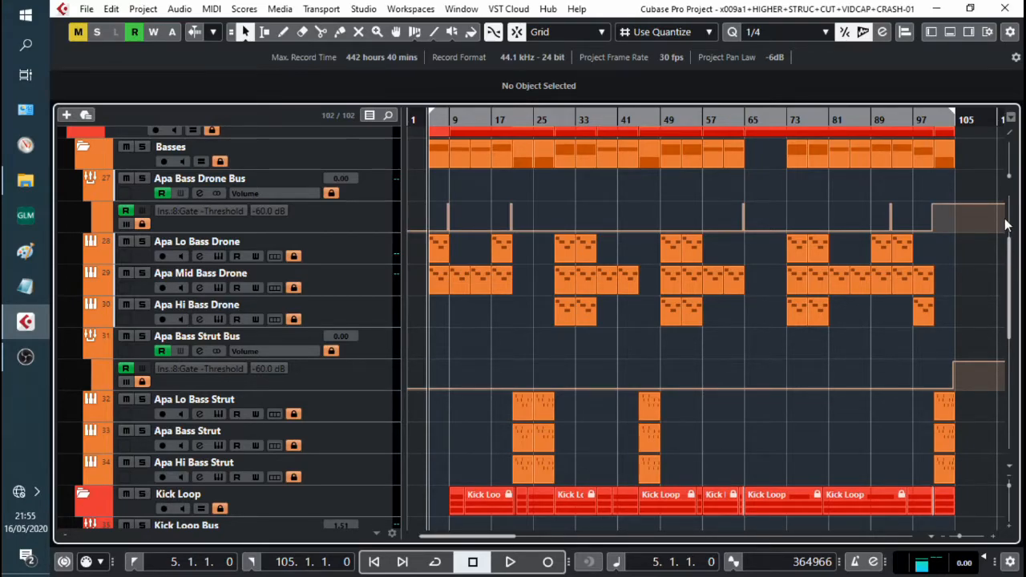
pyautogui.scroll(-3, 491, 323)
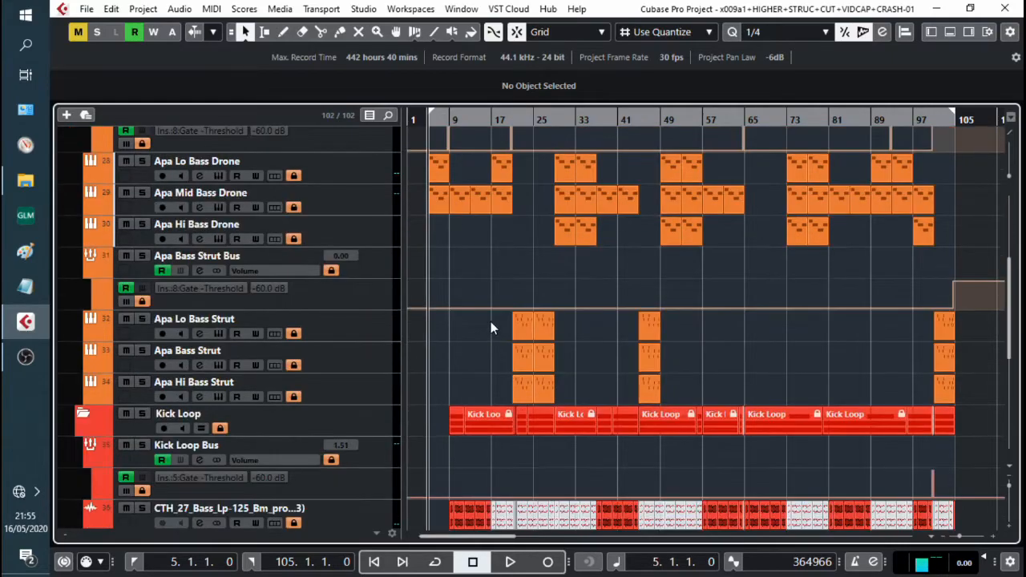
pyautogui.click(366, 163)
pyautogui.click(369, 335)
pyautogui.click(381, 168)
pyautogui.click(370, 328)
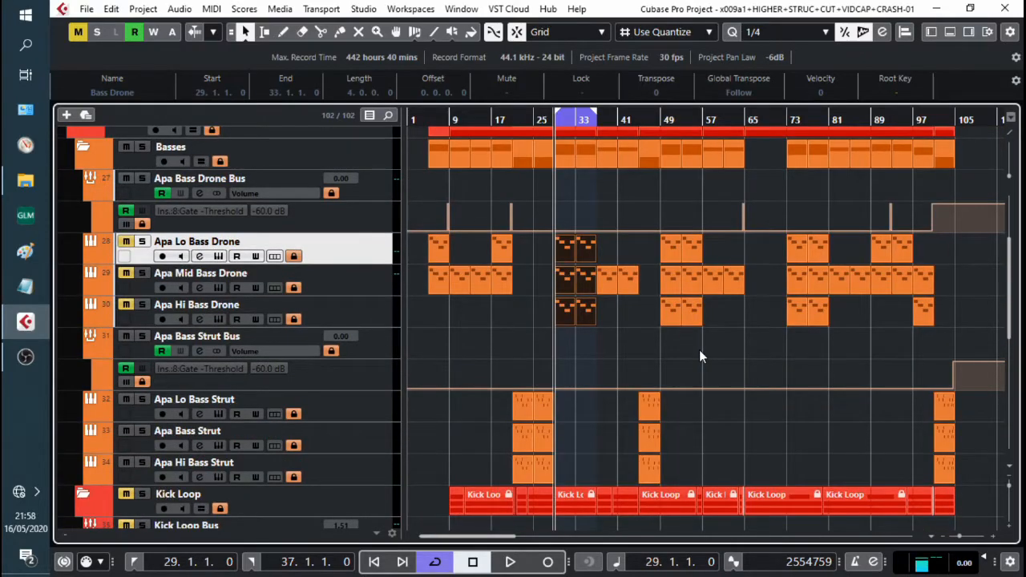
# Step: Play the loop from bar 29 to 37 on the mid bass drone, unmuting the Apa Lo and Apa Hi Bass Drone tracks during playback
pyautogui.press('Down')
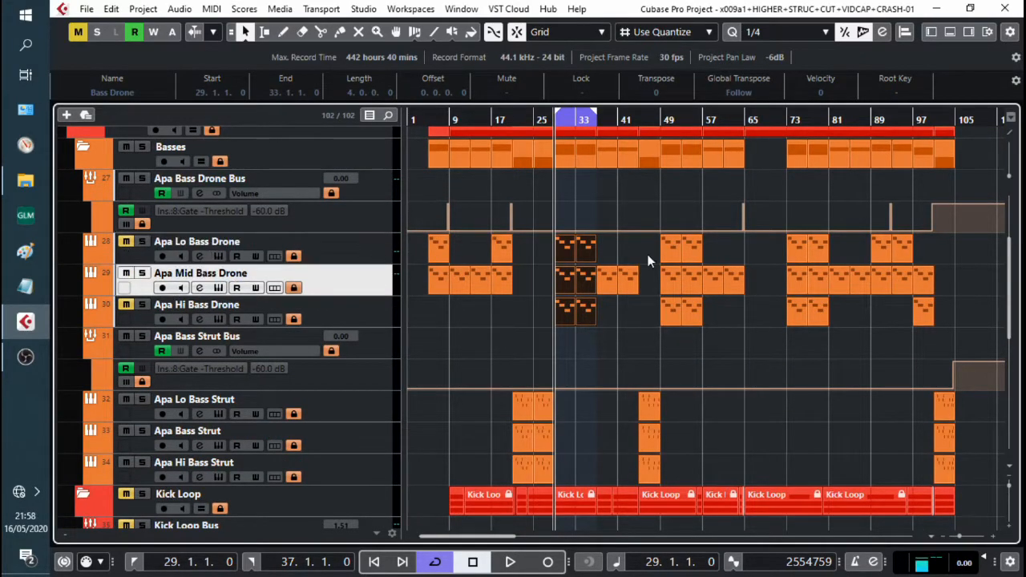
pyautogui.press('Up')
pyautogui.press('Down')
pyautogui.press('Down')
pyautogui.press('Up')
pyautogui.press('space')
pyautogui.press('space')
pyautogui.press('space')
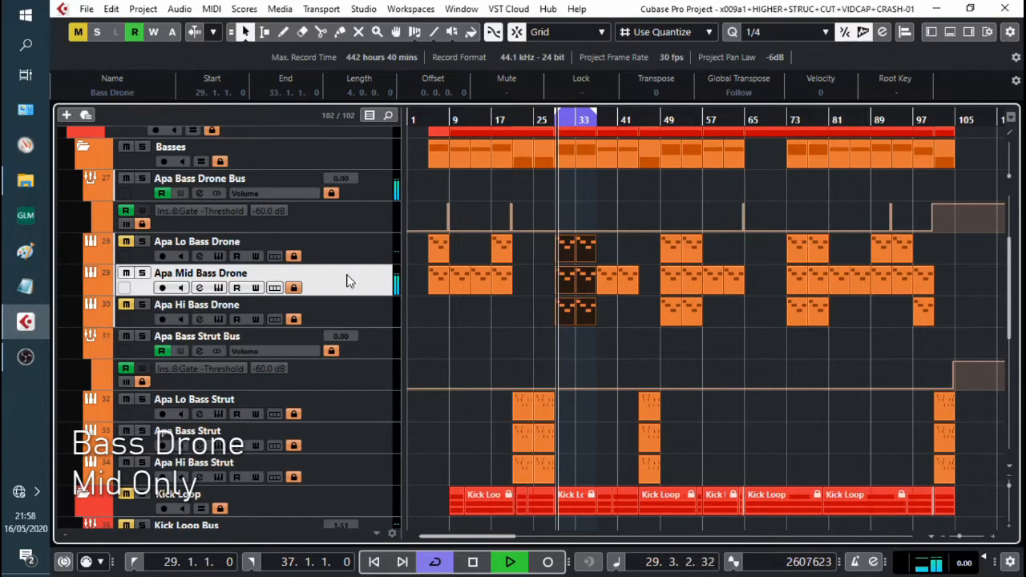
pyautogui.click(124, 242)
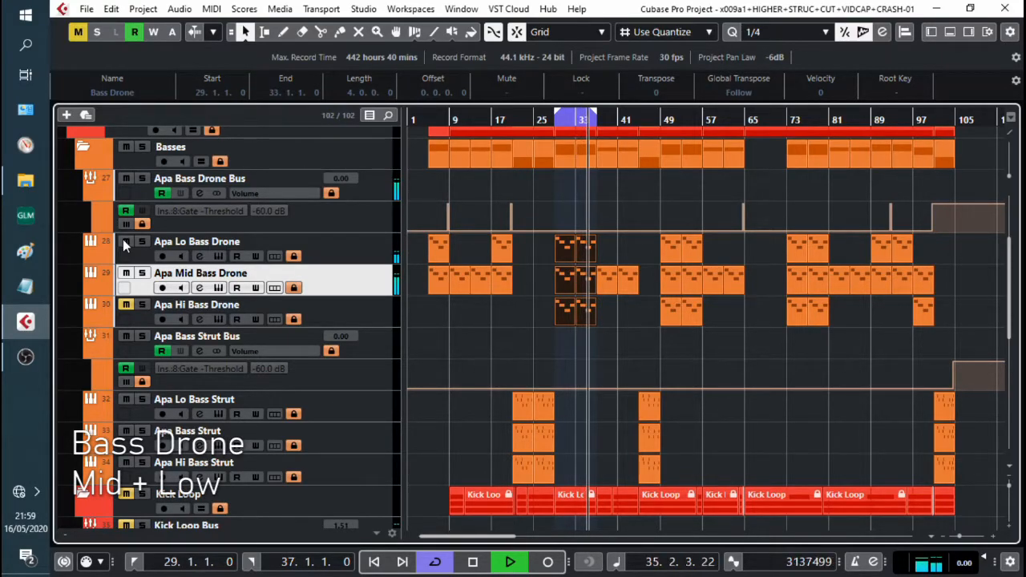
pyautogui.click(126, 304)
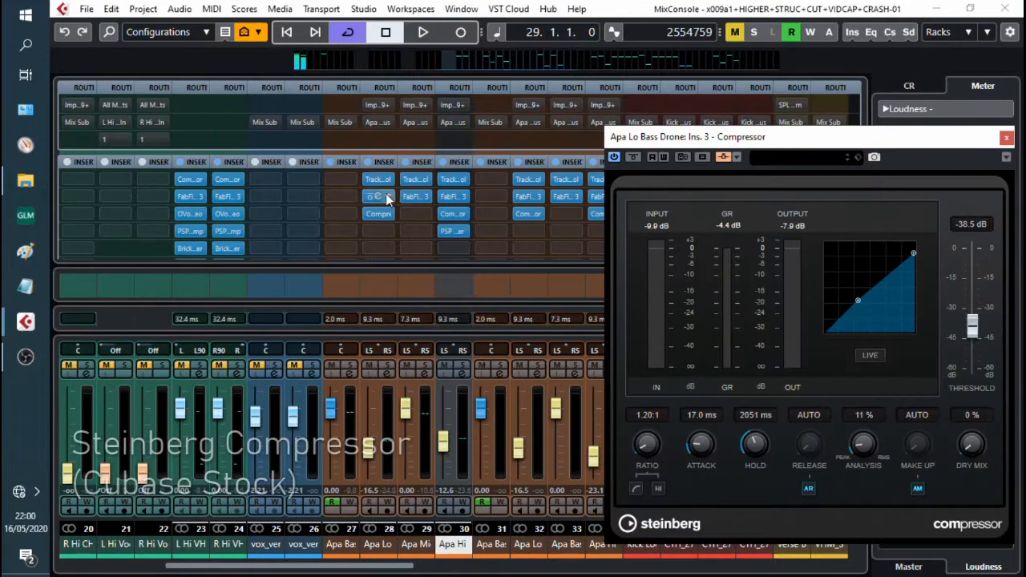
# Step: Inspect the side-chain inputs of the compressor on the Apa Lo Bass Drone channel
pyautogui.moveTo(615, 138); pyautogui.dragTo(494, 121)
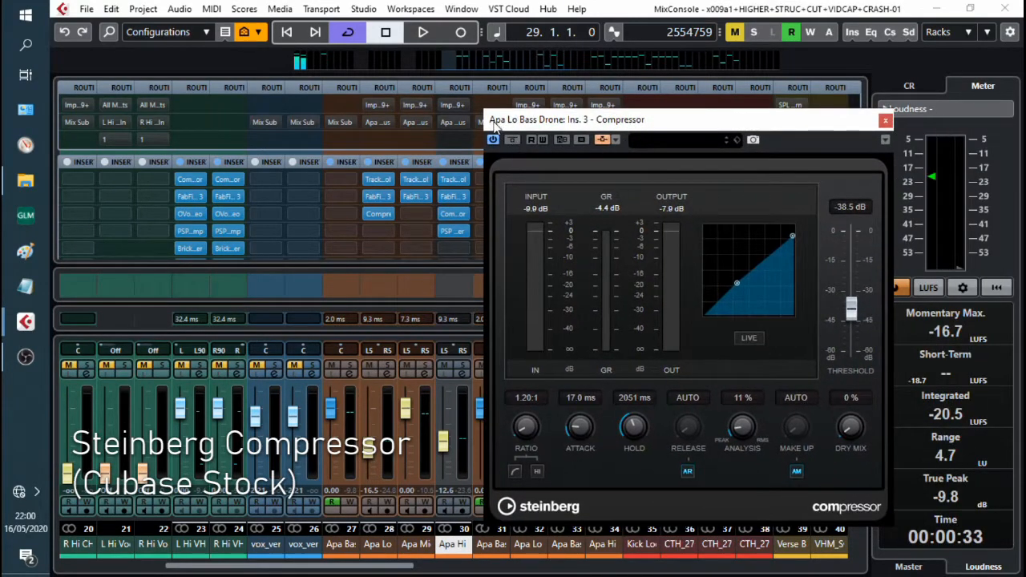
pyautogui.click(617, 139)
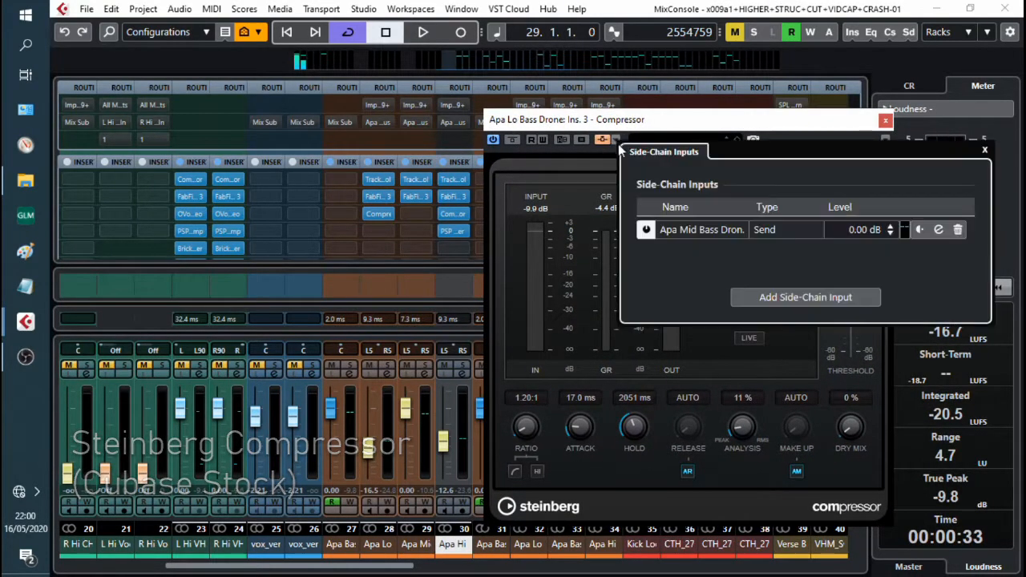
pyautogui.click(776, 125)
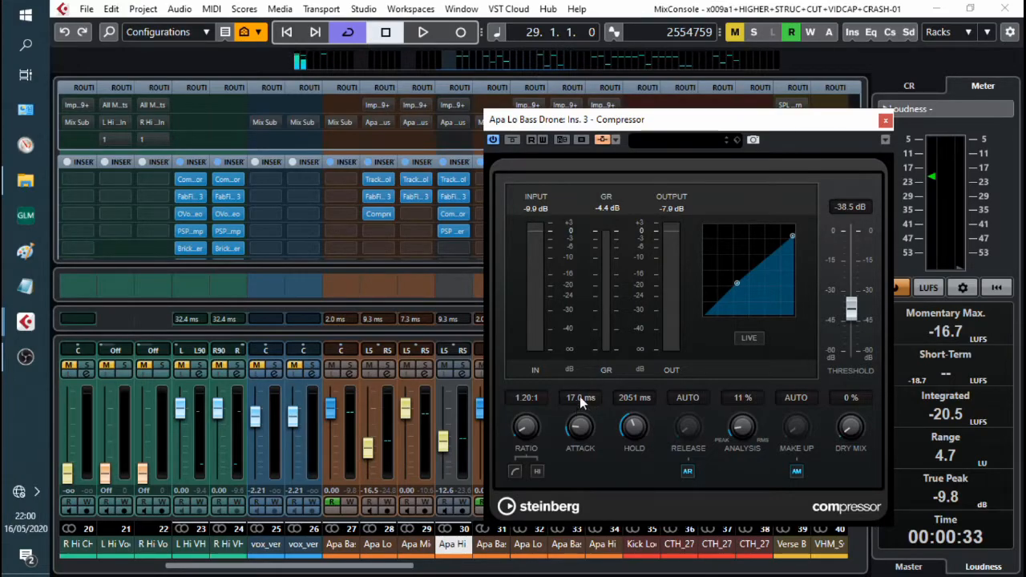
# Step: Open the compressor on the Apa Hi Bass Drone channel, compare it with the Lo Bass Drone compressor, and close both
pyautogui.moveTo(452, 215)
pyautogui.doubleClick(453, 211)
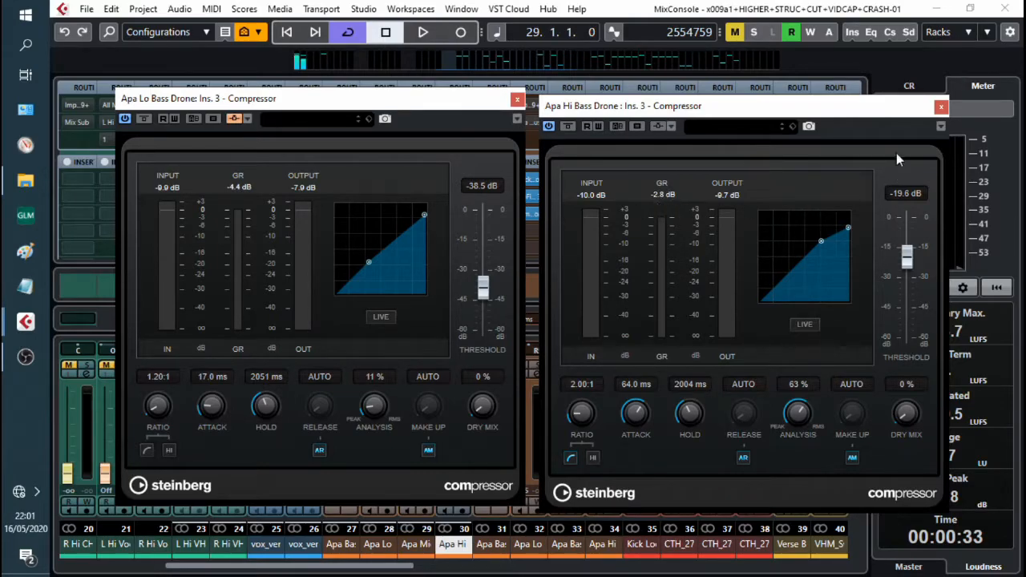
pyautogui.click(941, 107)
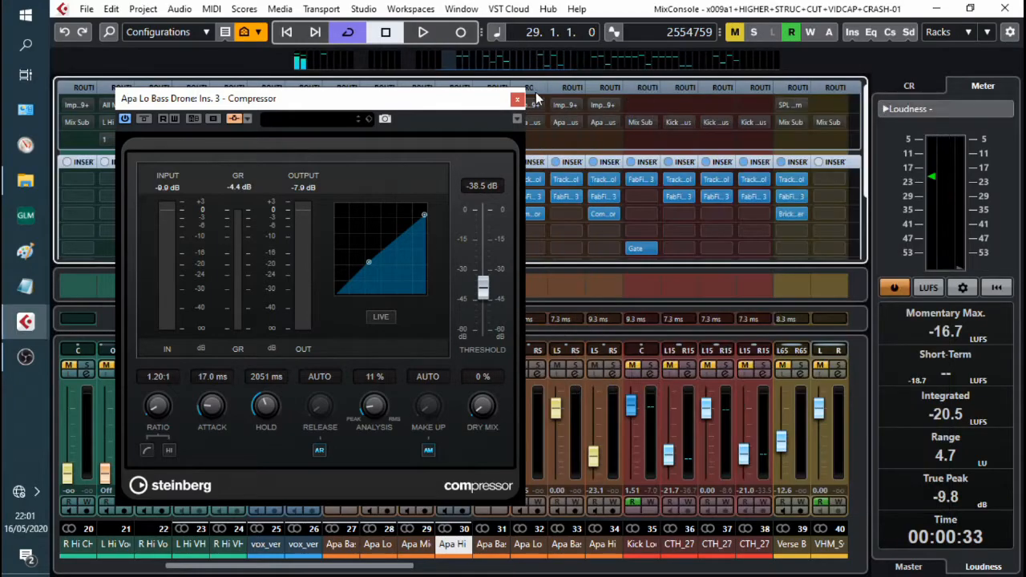
pyautogui.click(517, 99)
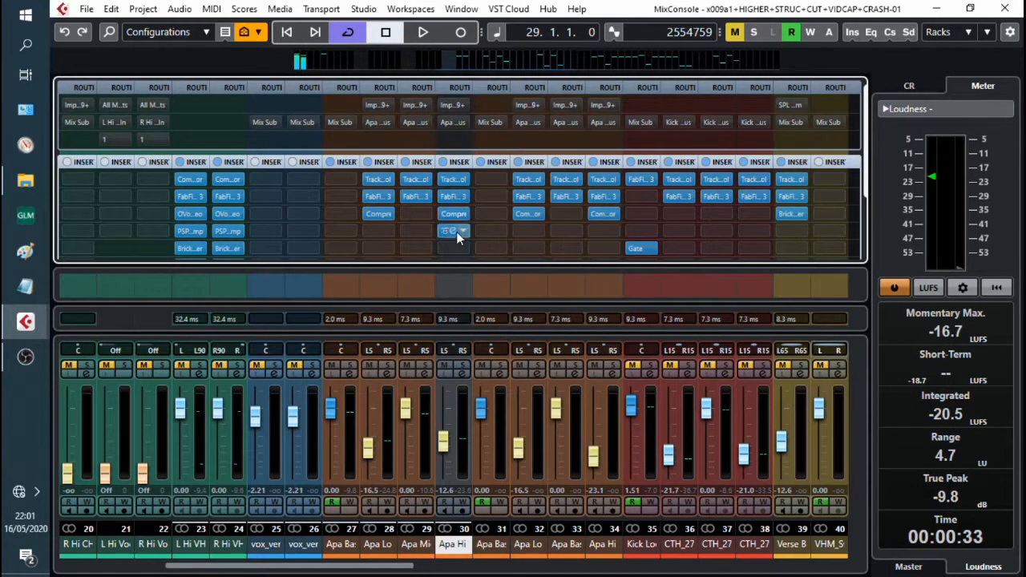
# Step: Open PSP HertzRider on the Apa Hi Bass Drone channel and compare the looped playback with the effect bypassed and active
pyautogui.doubleClick(454, 231)
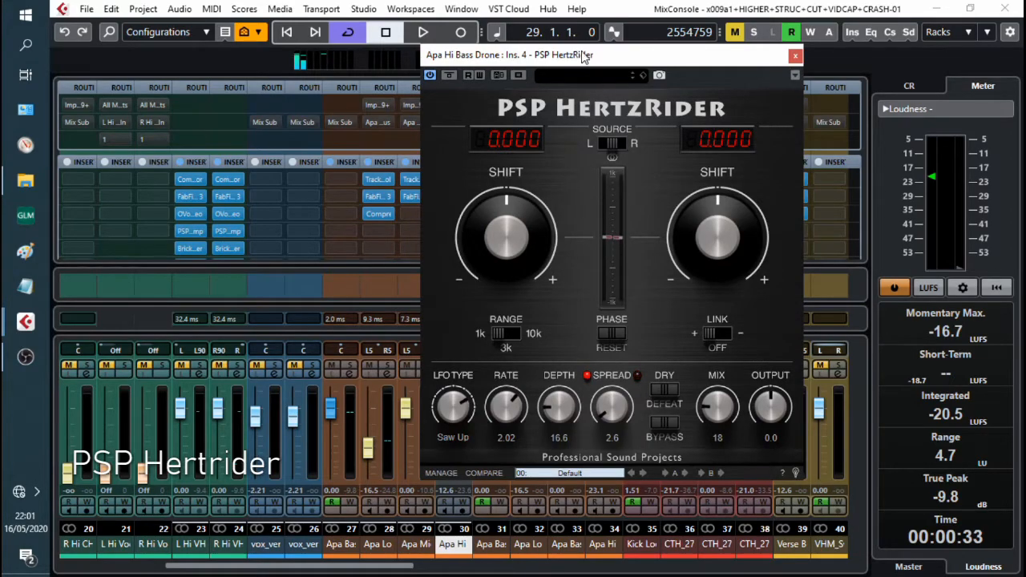
pyautogui.moveTo(580, 54); pyautogui.dragTo(721, 57)
pyautogui.click(591, 76)
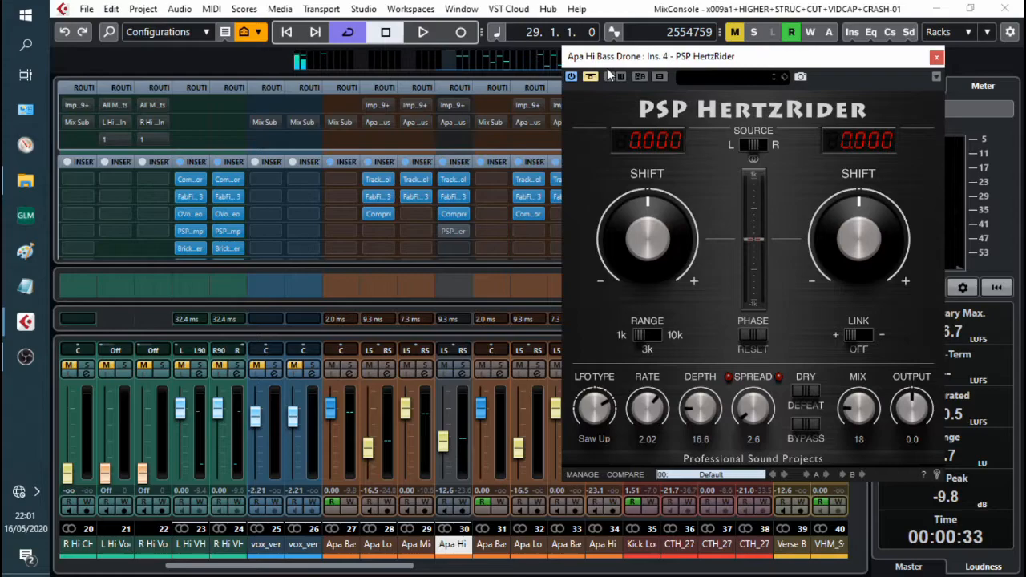
pyautogui.press('space')
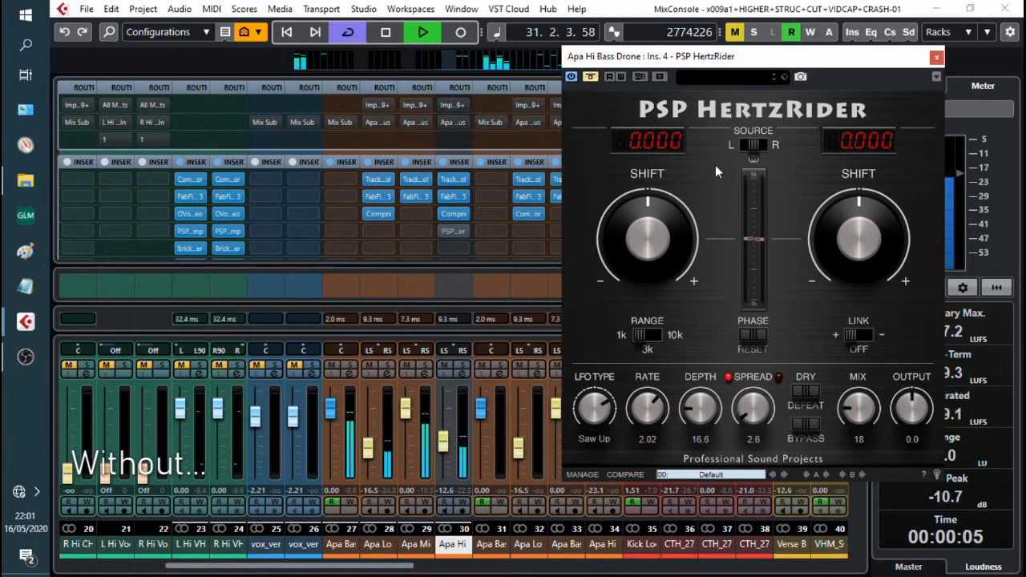
pyautogui.click(591, 78)
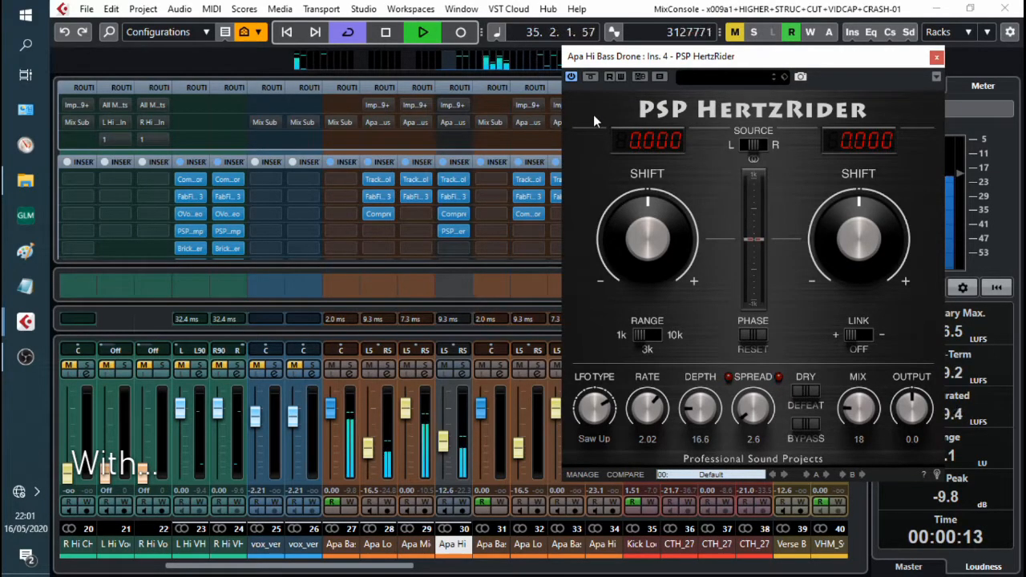
pyautogui.press('space')
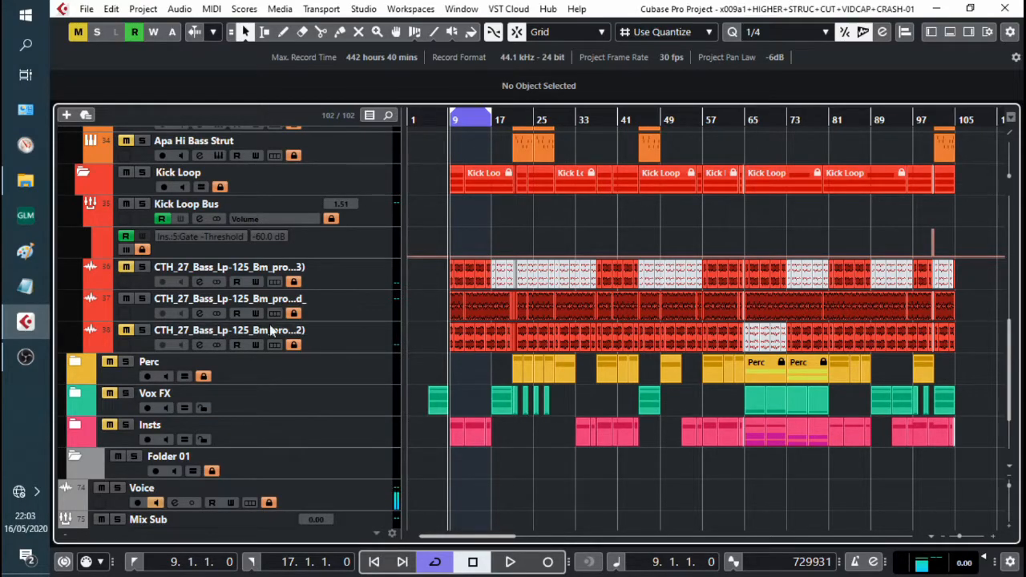
# Step: Play the kick loop from bar 9 to 17, unmuting the first and third CTH_27_Bass_Lp tracks during playback
pyautogui.click(361, 333)
pyautogui.click(361, 280)
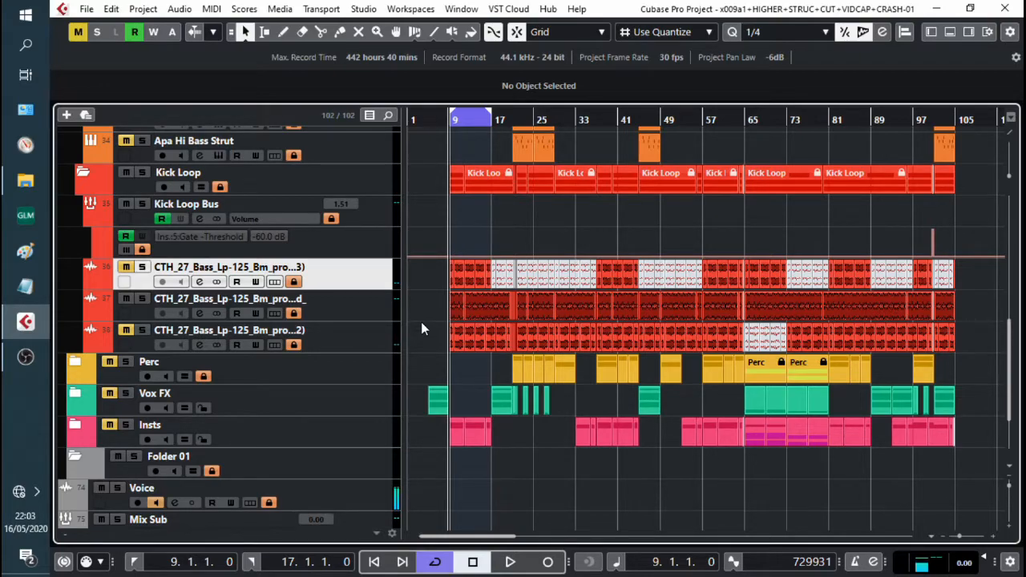
pyautogui.press('space')
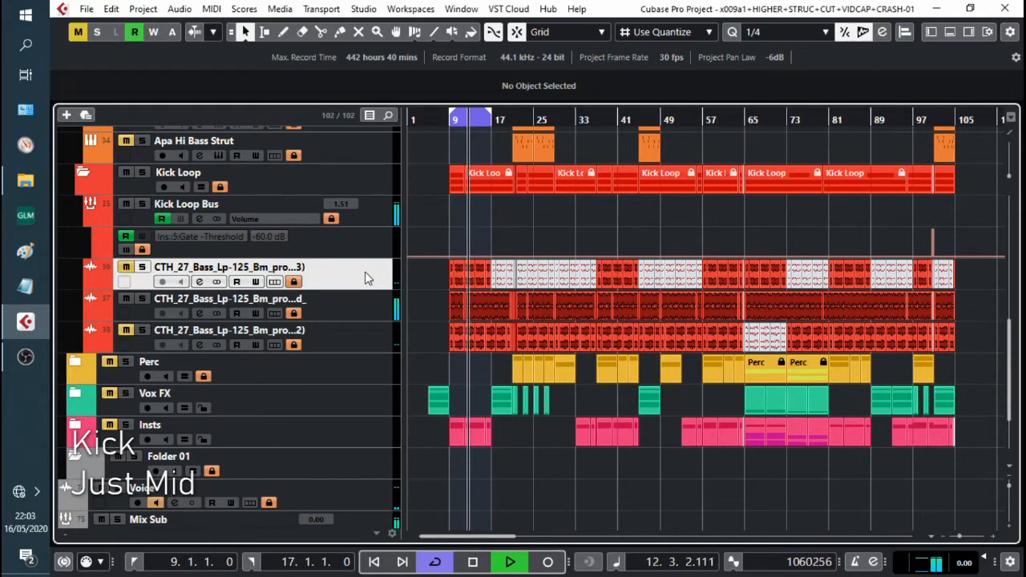
pyautogui.click(124, 269)
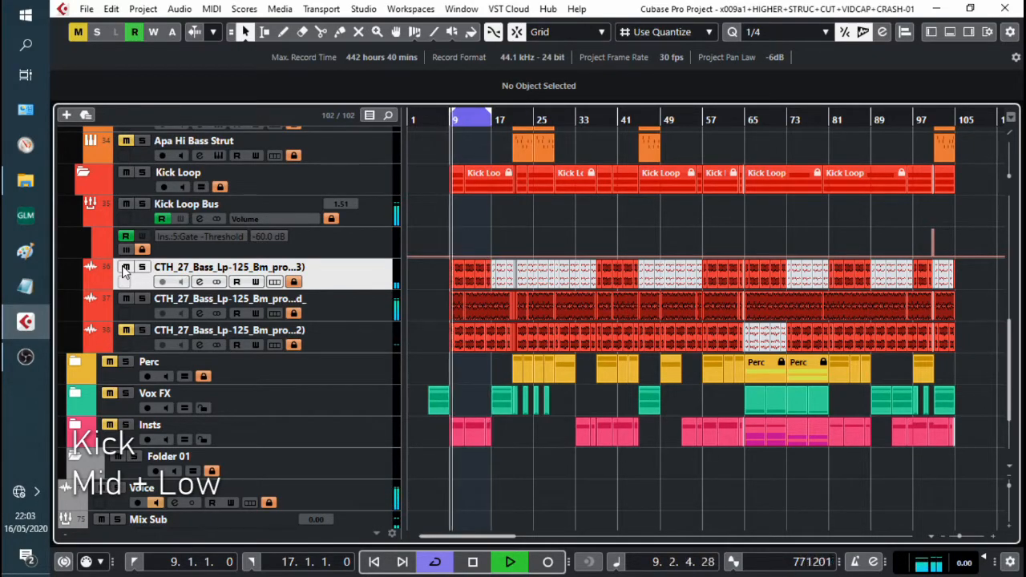
pyautogui.click(123, 331)
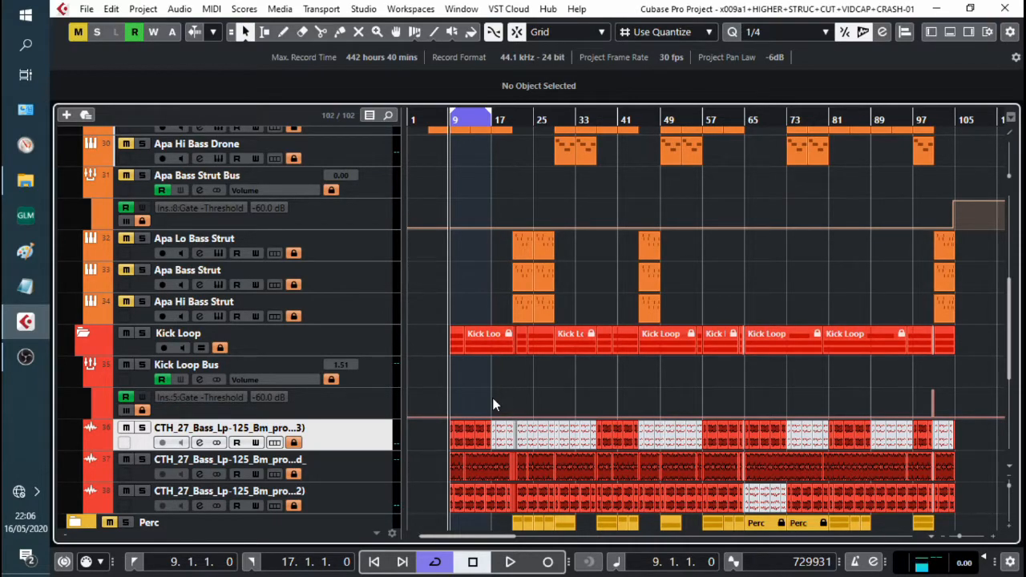
# Step: Review the bass and kick tracks and audition the looped chorus section from bar 9 to 17
pyautogui.scroll(2, 492, 394)
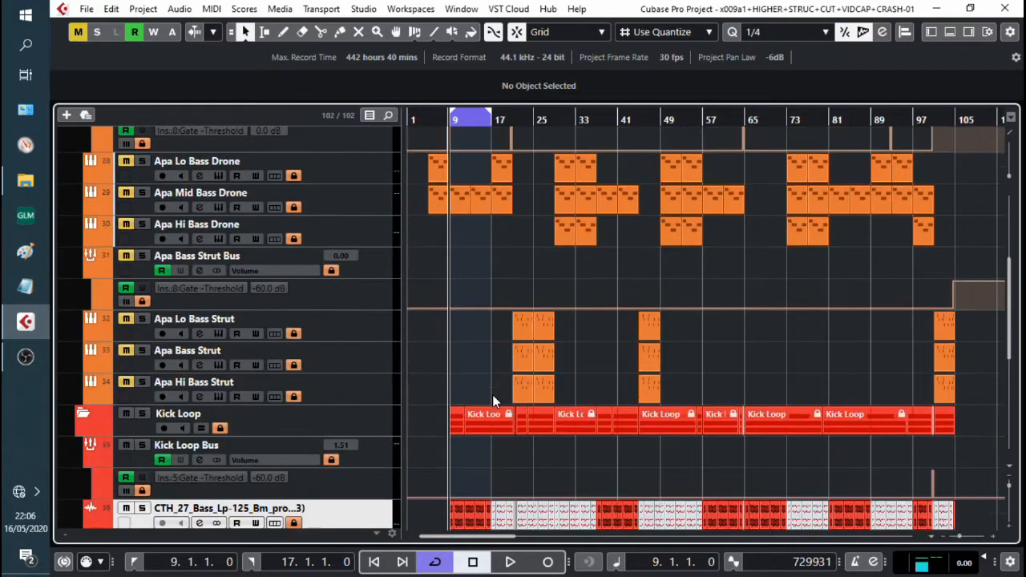
pyautogui.scroll(-2, 493, 393)
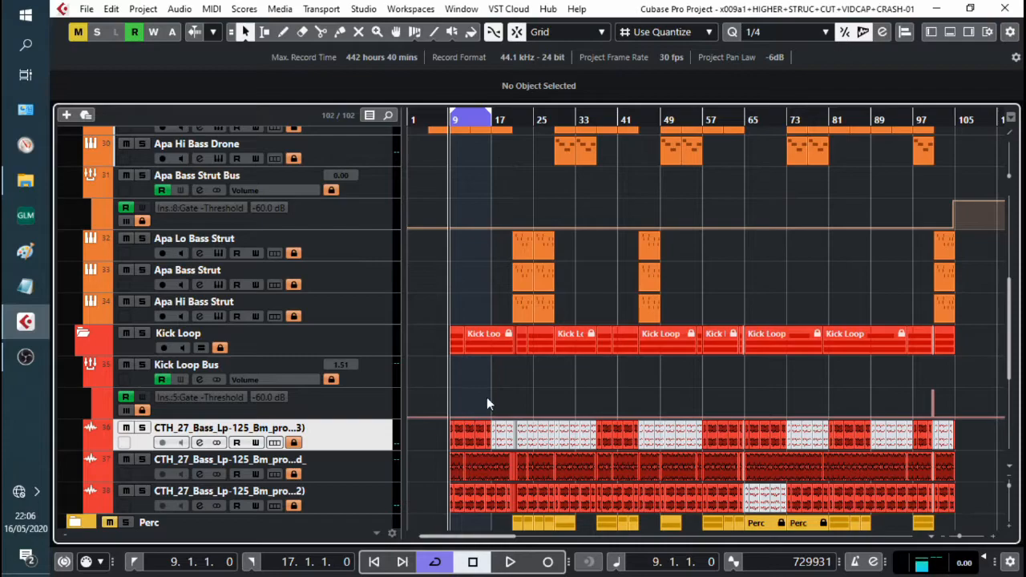
pyautogui.scroll(4, 487, 397)
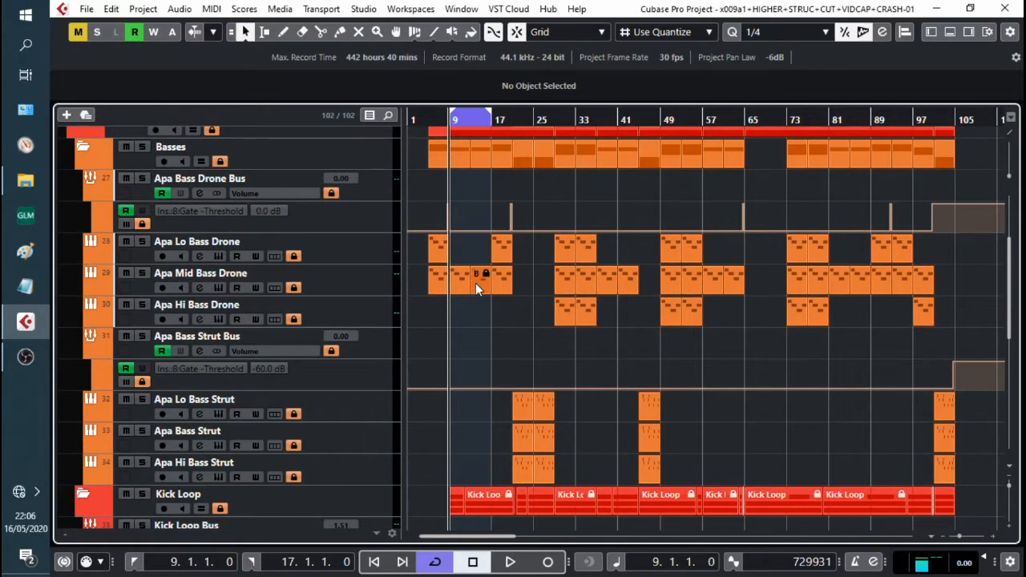
pyautogui.press('space')
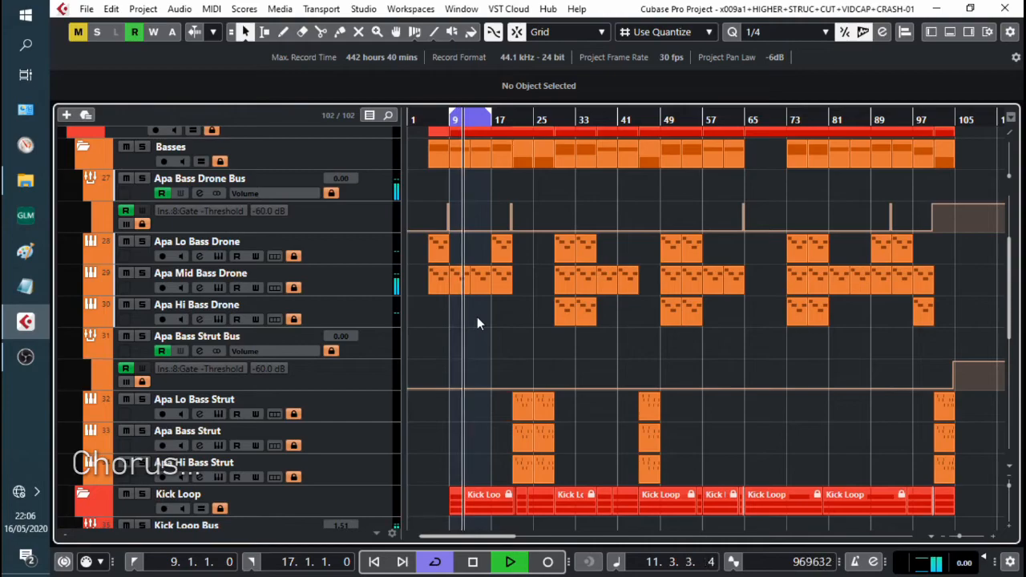
pyautogui.press('space')
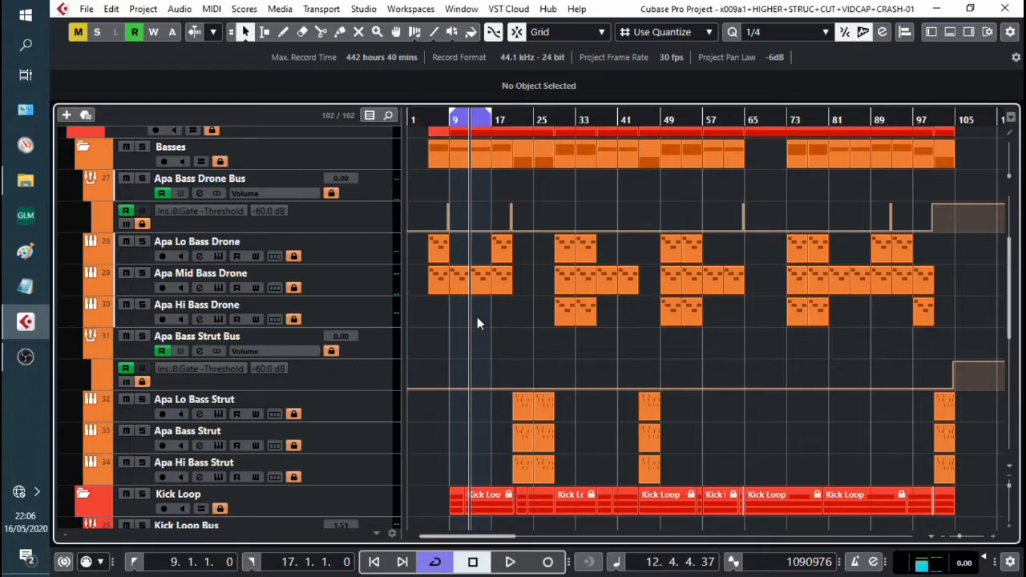
# Step: Loop the Apa Lo and Apa Mid Bass Drone parts from bar 17 to 21 and audition the bridge
pyautogui.moveTo(526, 299); pyautogui.dragTo(499, 245)
pyautogui.press('p')
pyautogui.press('KP_1')
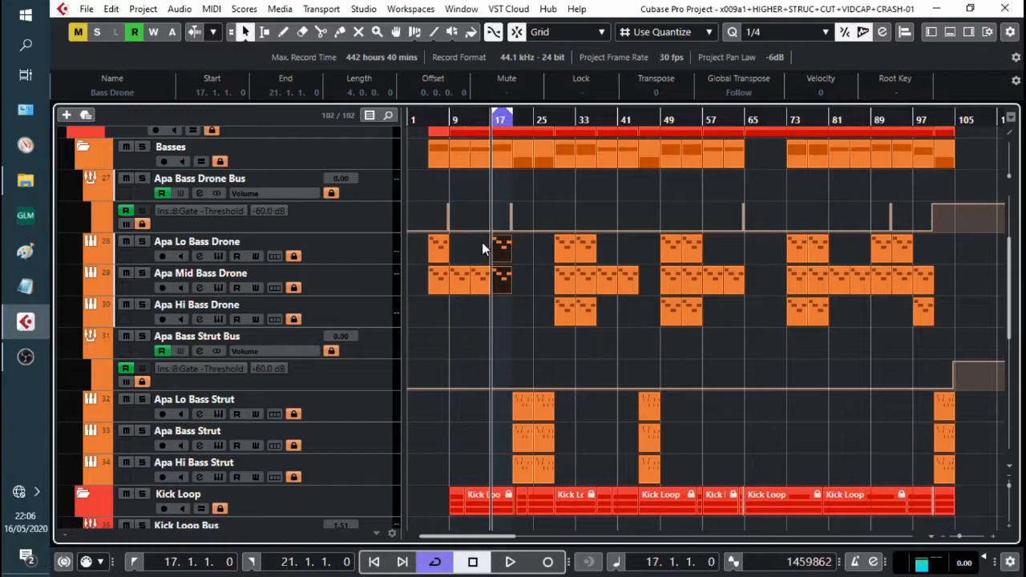
pyautogui.scroll(-5, 499, 246)
pyautogui.press('space')
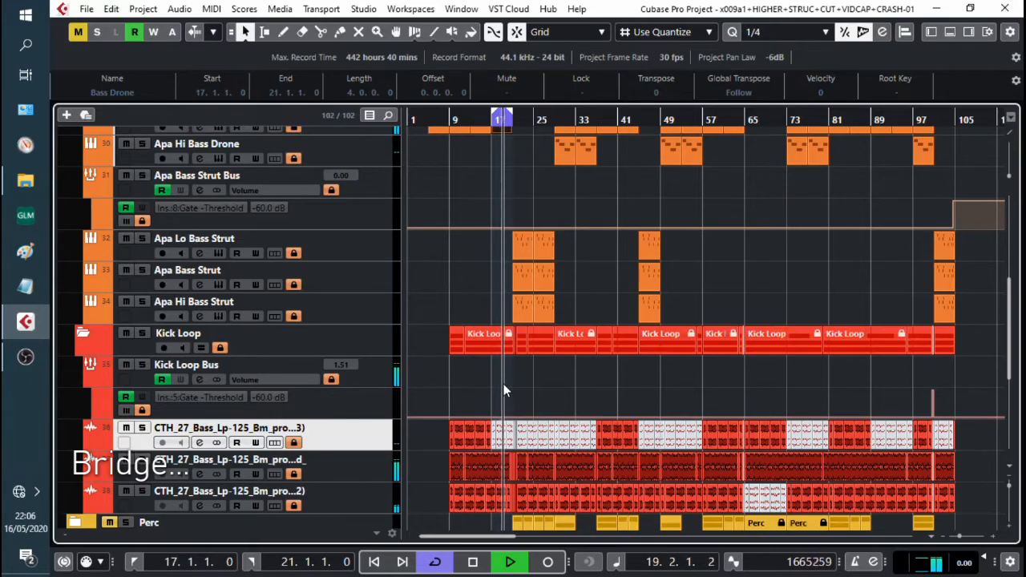
pyautogui.scroll(7, 546, 291)
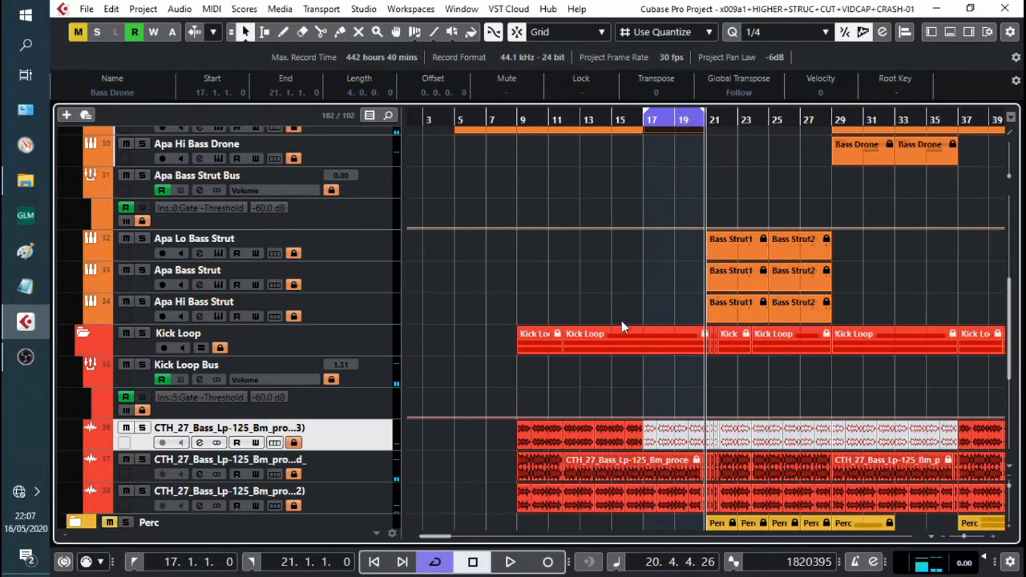
# Step: Set the loop range to bars 15 to 19 and play the transition between the two sections
pyautogui.scroll(5, 618, 319)
pyautogui.moveTo(620, 119); pyautogui.dragTo(574, 119)
pyautogui.moveTo(716, 119); pyautogui.dragTo(660, 118)
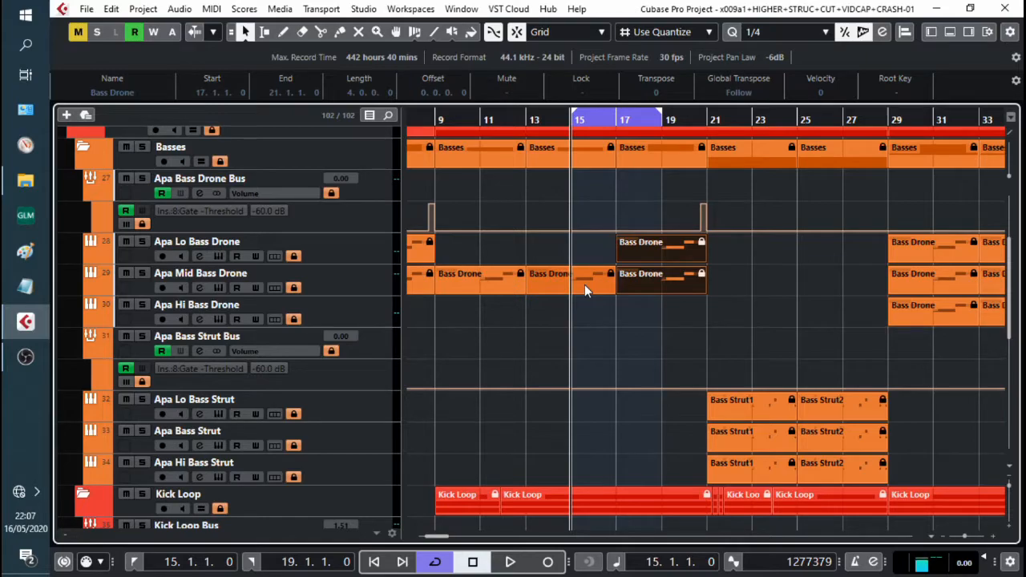
pyautogui.press('space')
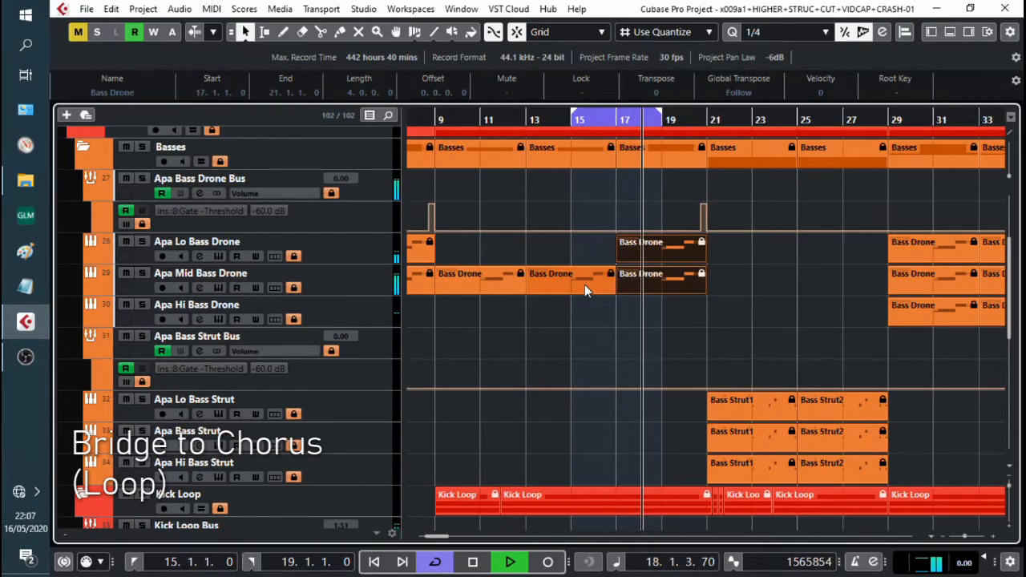
pyautogui.press('space')
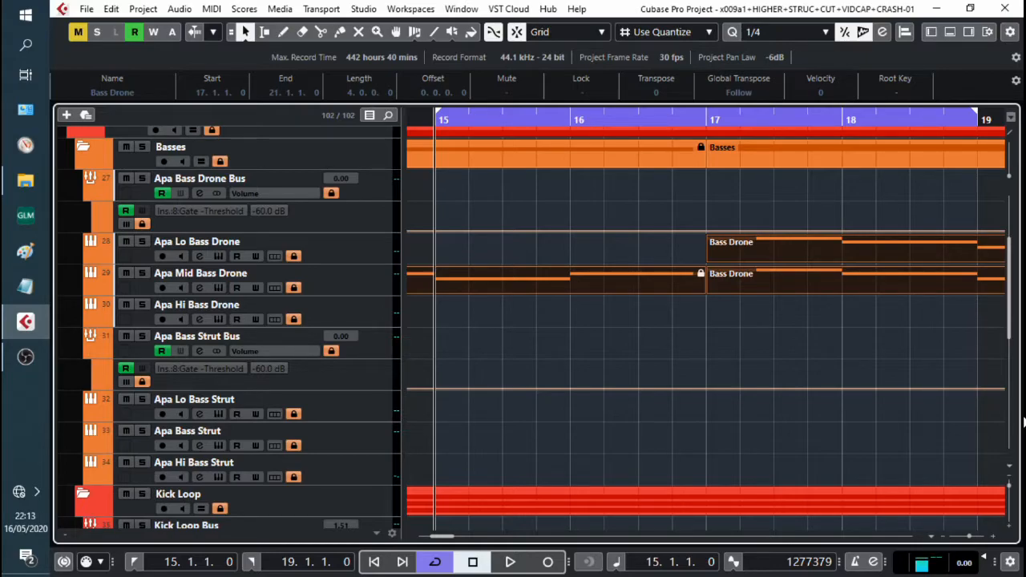
pyautogui.press('space')
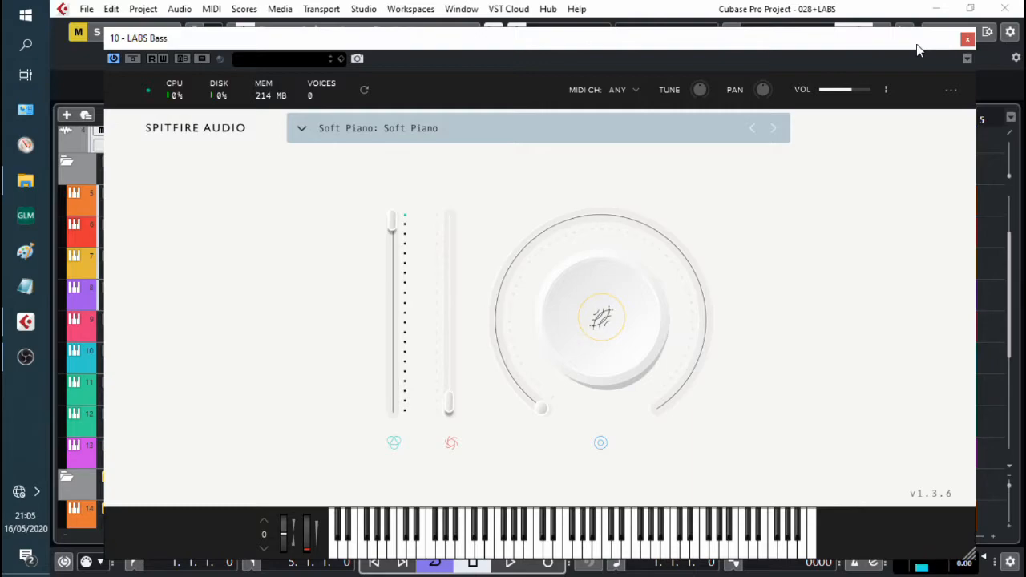
# Step: Close the LABS Bass instrument window and select the 05 Chorus B part on the MuteGit track
pyautogui.click(967, 39)
pyautogui.press('space')
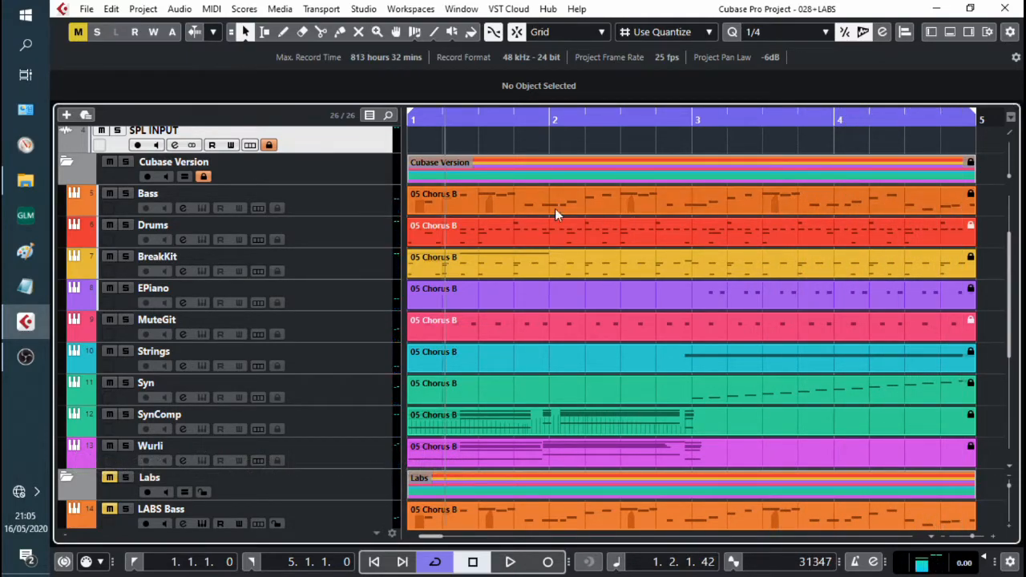
pyautogui.click(521, 204)
pyautogui.click(511, 325)
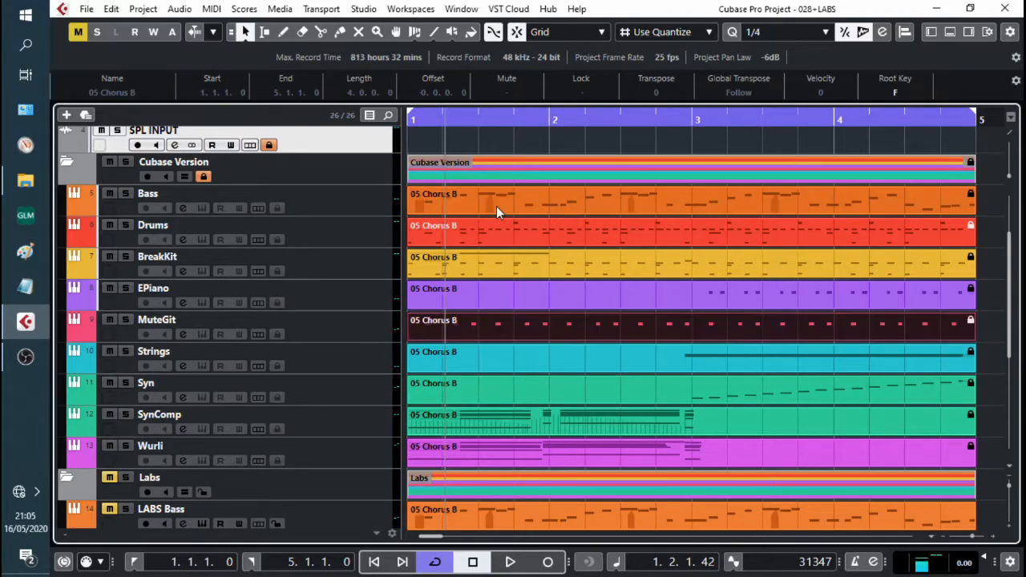
# Step: Review the Cubase Version and Labs track folders and audition the LABS tracks from the project start
pyautogui.scroll(-3, 497, 203)
pyautogui.scroll(-4, 493, 210)
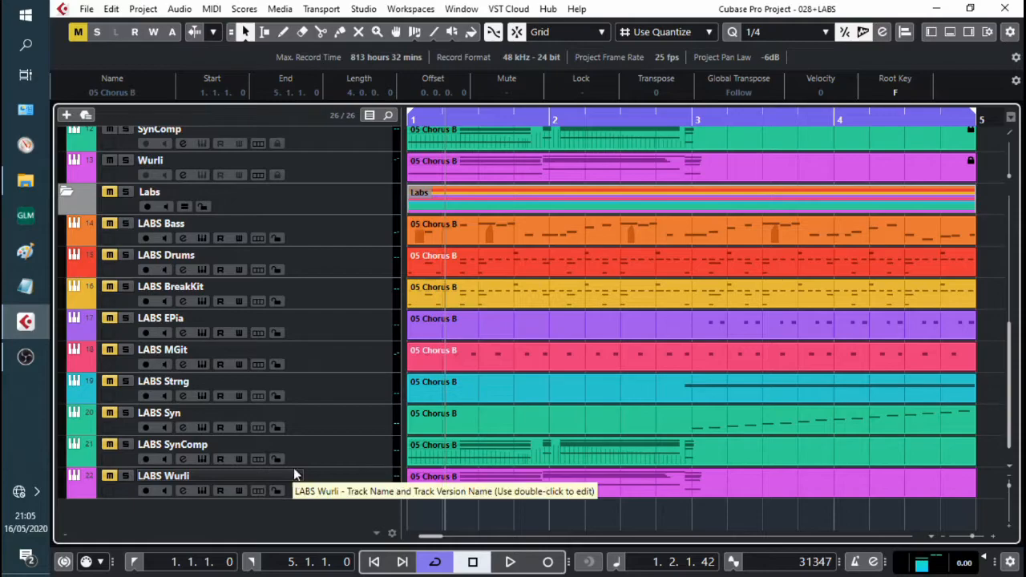
pyautogui.scroll(6, 383, 273)
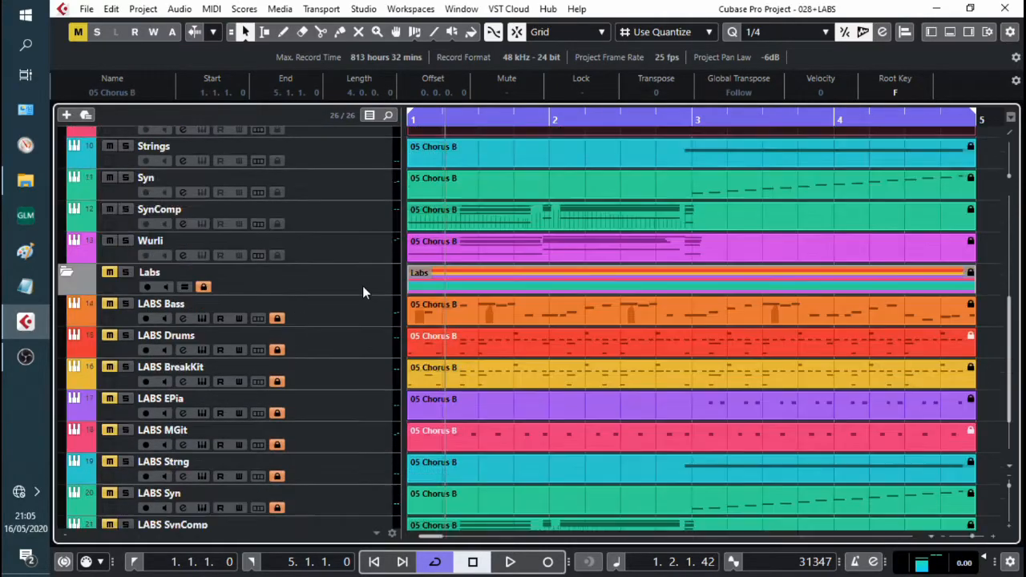
pyautogui.scroll(3, 362, 292)
pyautogui.press('Home')
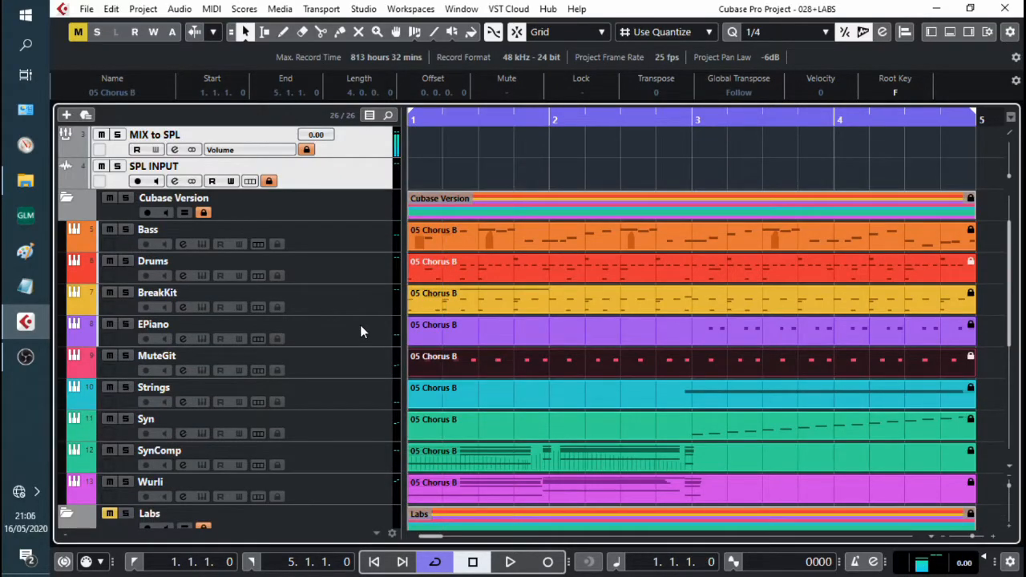
pyautogui.scroll(-8, 323, 186)
pyautogui.press('space')
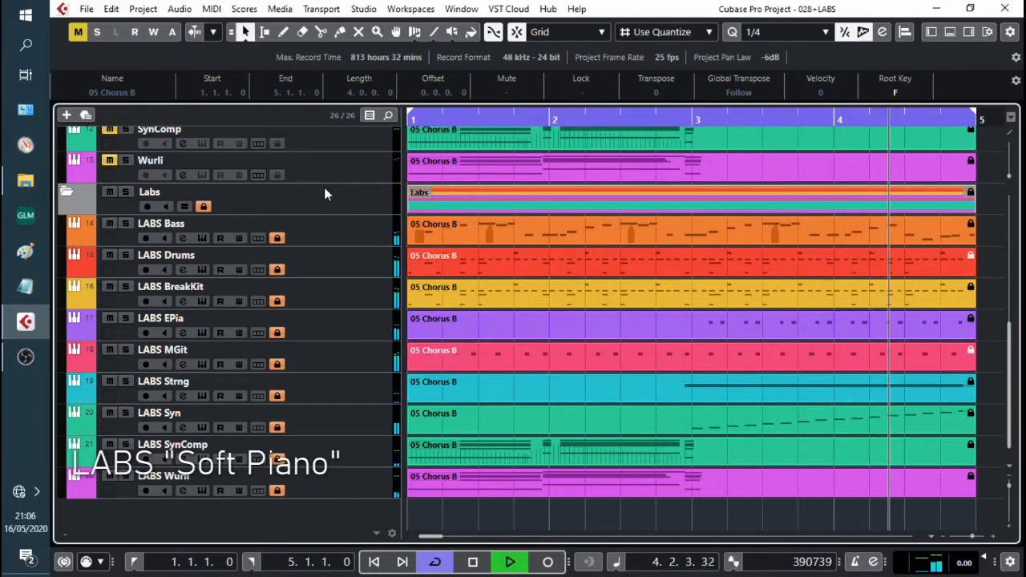
pyautogui.press('space')
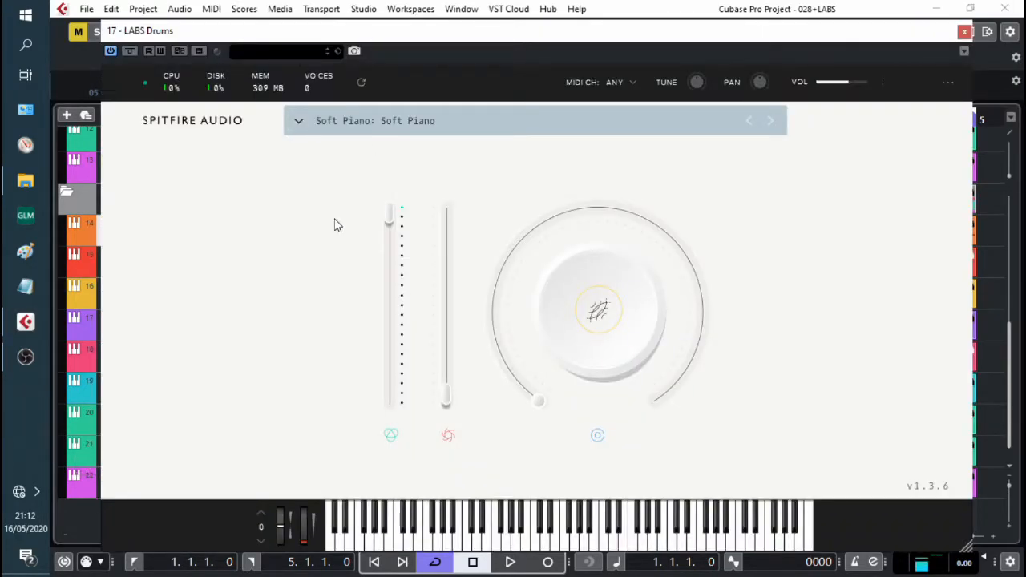
# Step: Audition the LABS Drums track with Soft Piano and replace that preset with Drums from the Drums category
pyautogui.press('space')
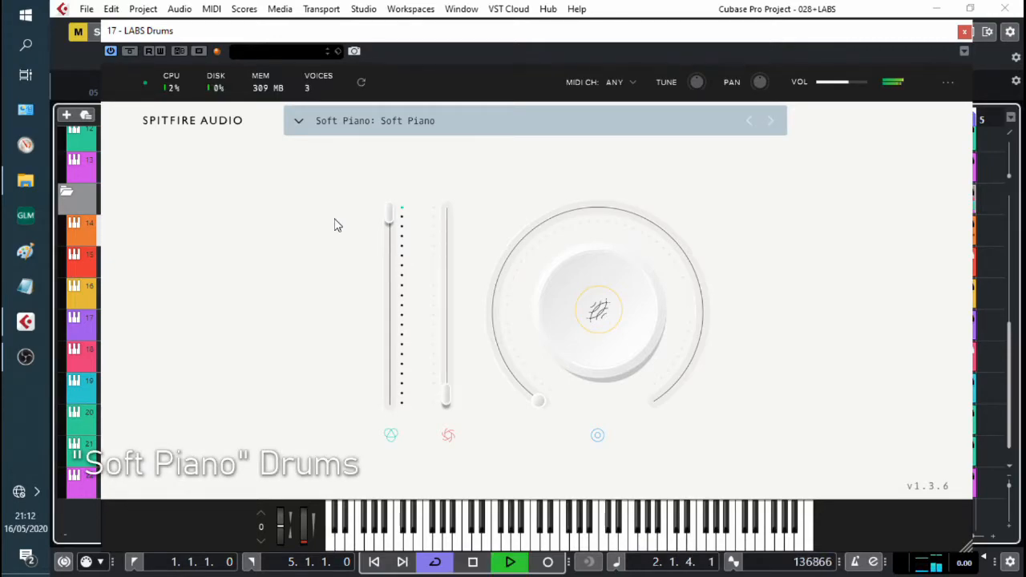
pyautogui.press('space')
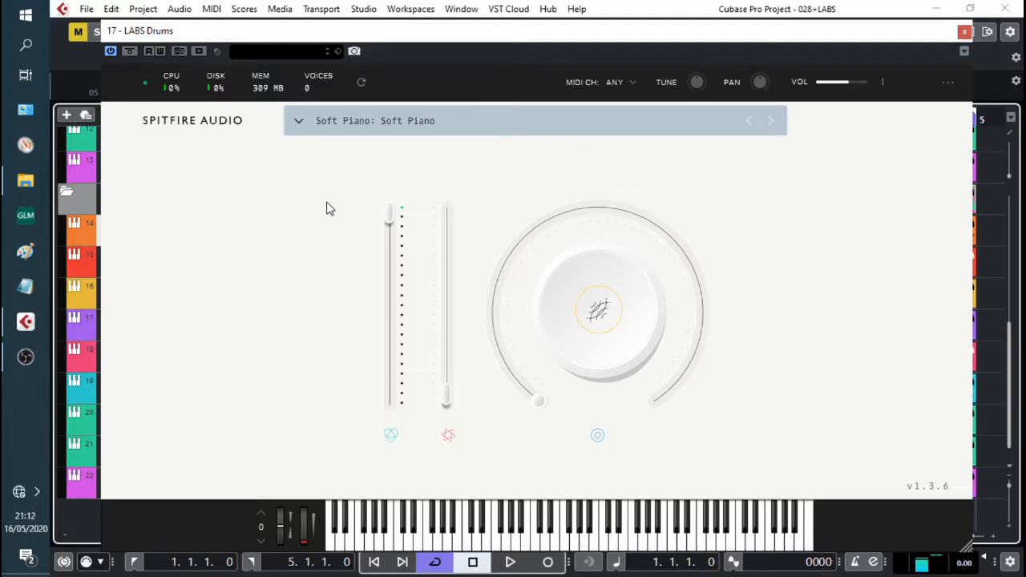
pyautogui.click(298, 122)
pyautogui.click(302, 125)
pyautogui.click(304, 128)
pyautogui.click(364, 237)
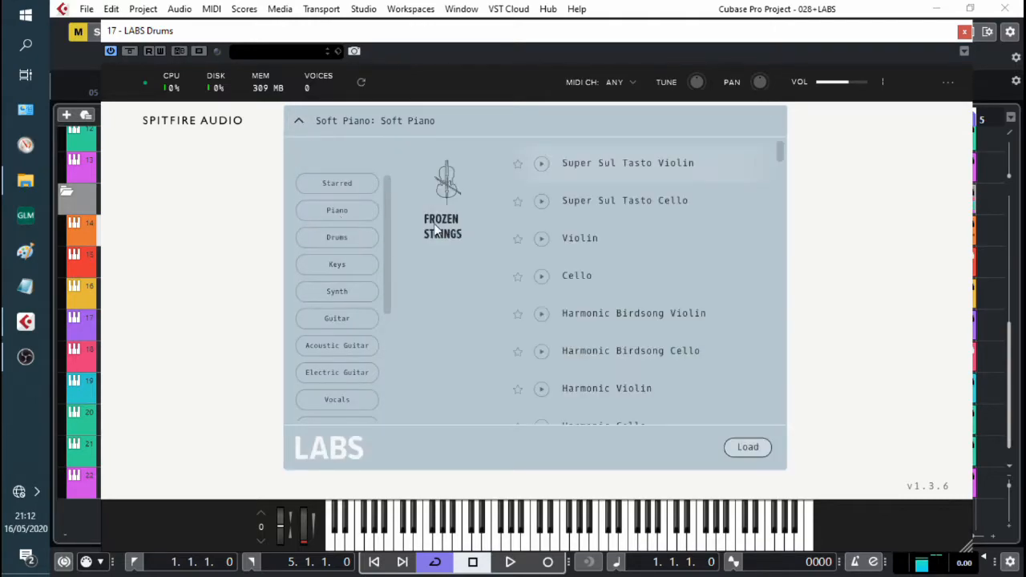
pyautogui.click(335, 239)
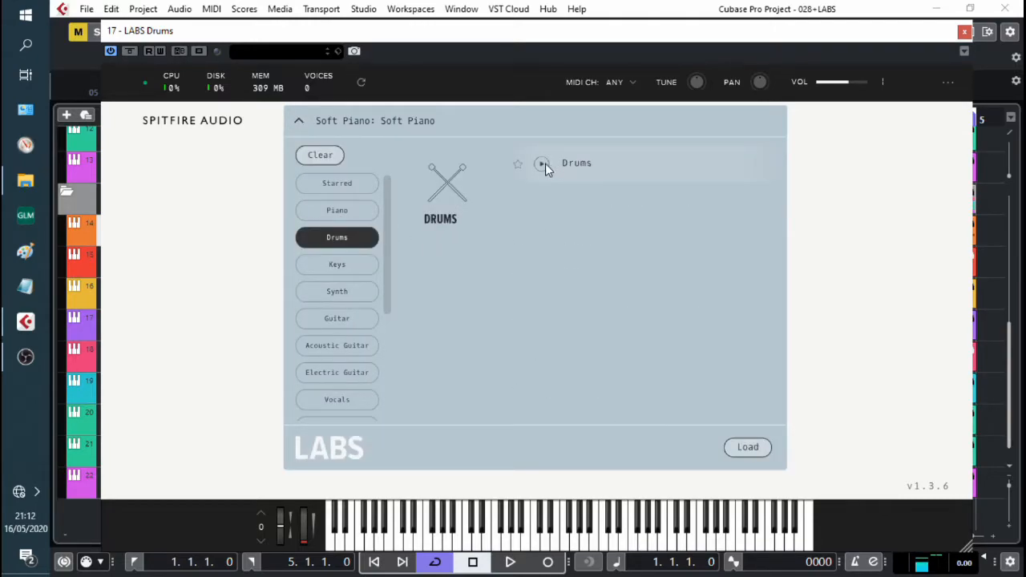
pyautogui.doubleClick(574, 163)
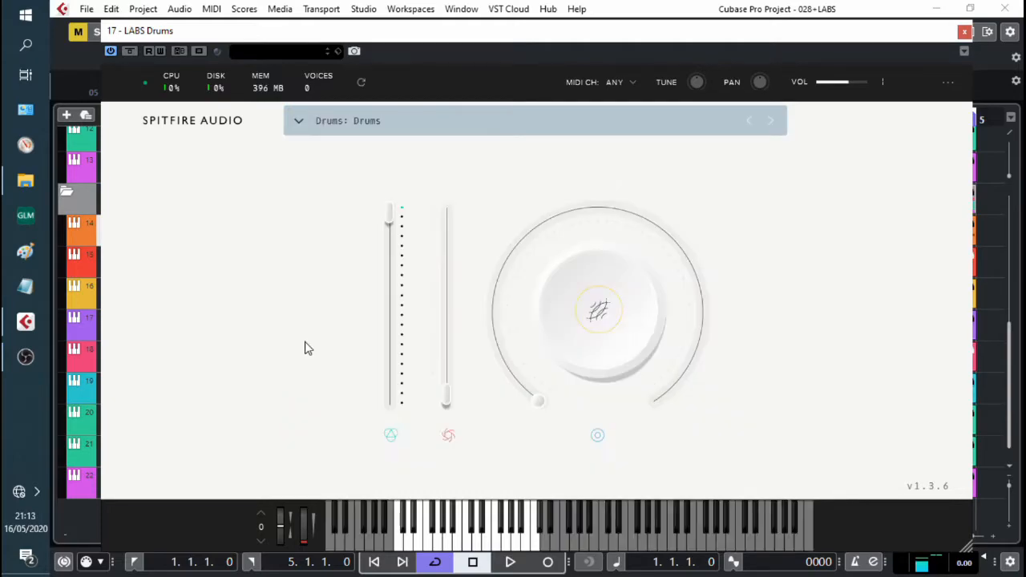
# Step: Audition the LABS Drums track with the Drums preset and close its instrument window
pyautogui.press('space')
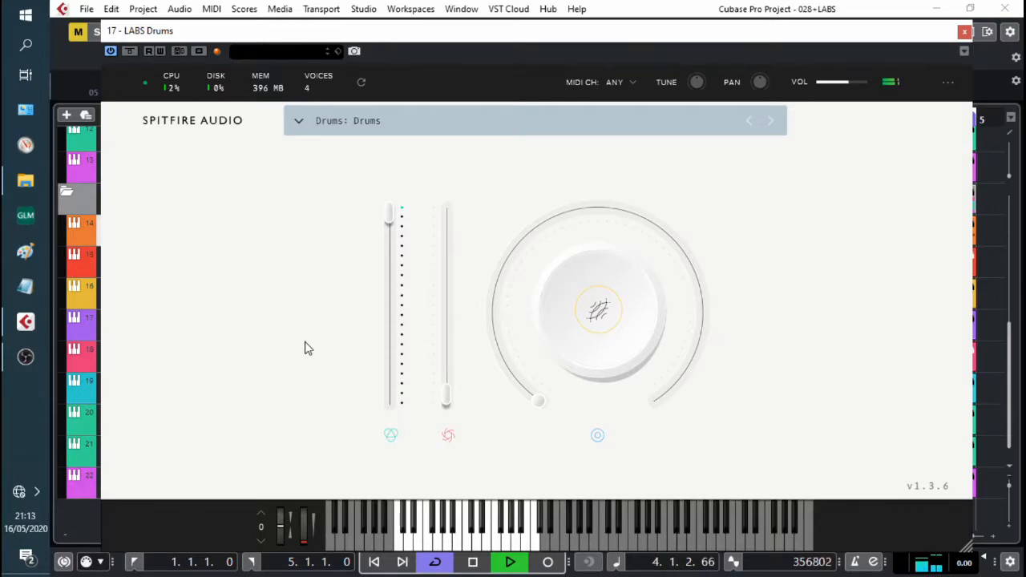
pyautogui.press('space')
pyautogui.click(964, 33)
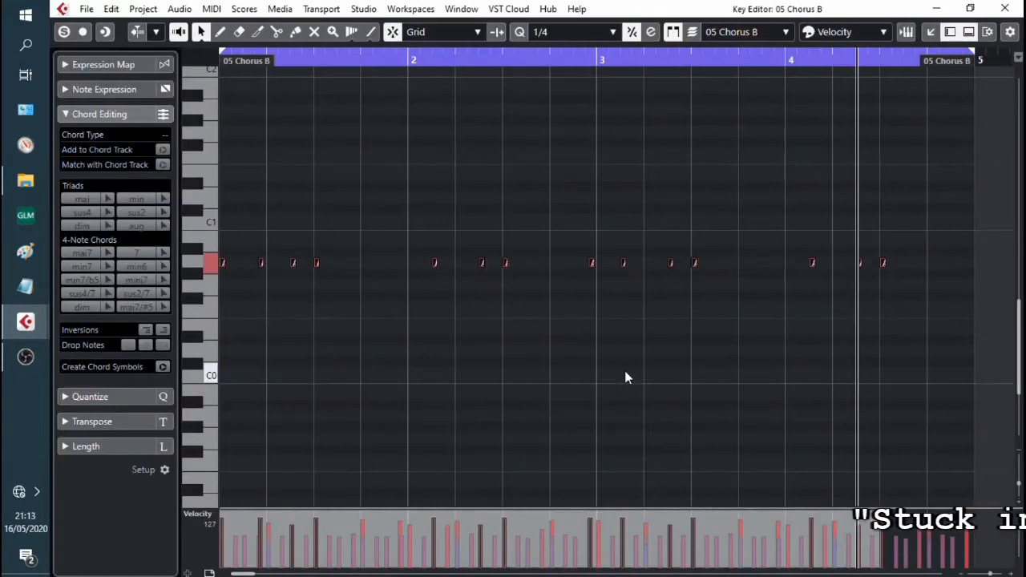
# Step: Transpose the selected F#2 note row of the 05 Chorus B drum part down an octave and two more semitones
pyautogui.moveTo(923, 248); pyautogui.dragTo(129, 192)
pyautogui.press('Down')
pyautogui.press('Down')
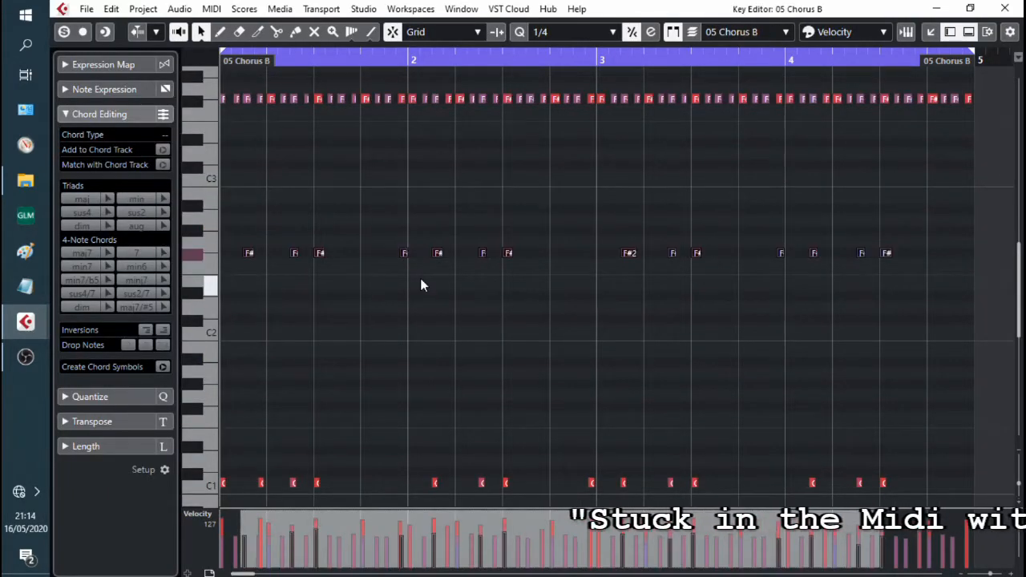
pyautogui.hotkey('shift', 'Down')
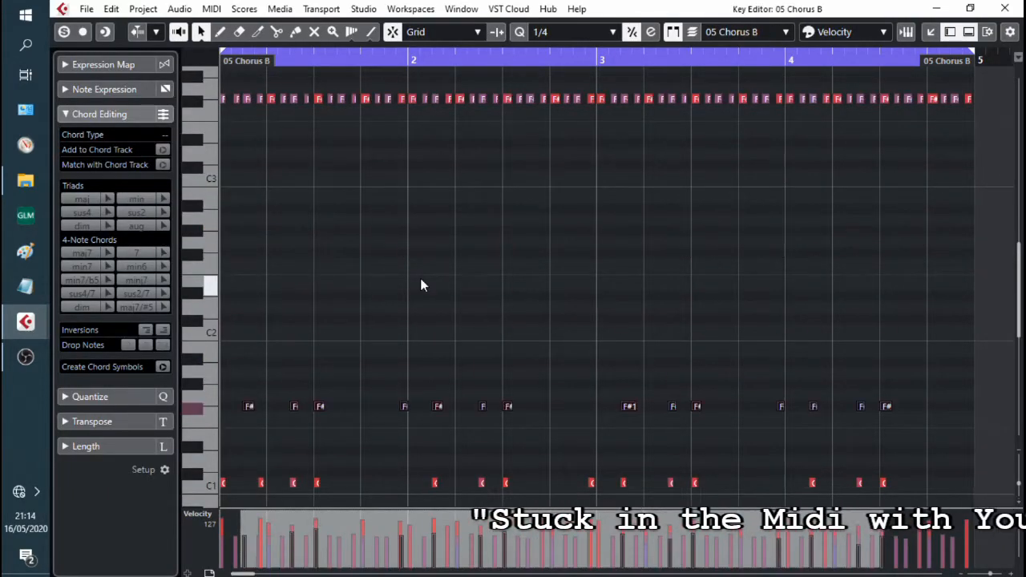
pyautogui.press('Down')
pyautogui.press('Down')
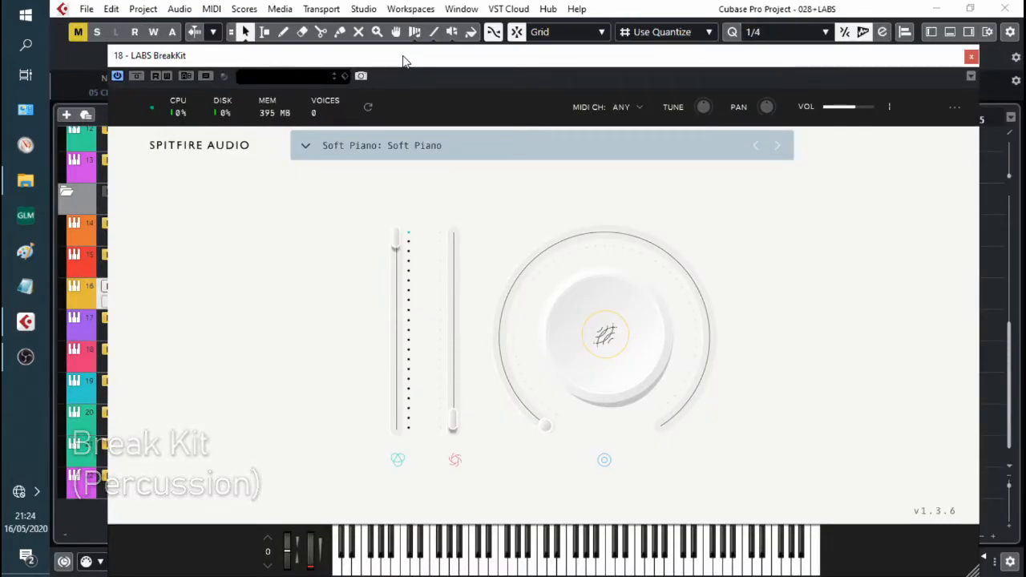
# Step: Try Sleigh Bells on the LABS BreakKit track, replace it with Hand Bells from Tuned Percussion, and close the instrument
pyautogui.click(448, 145)
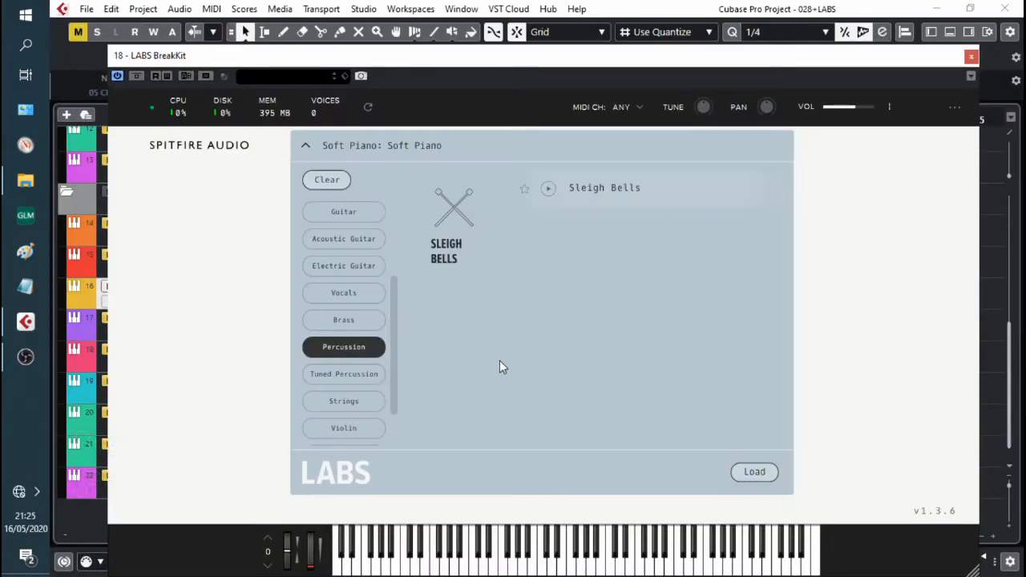
pyautogui.doubleClick(550, 188)
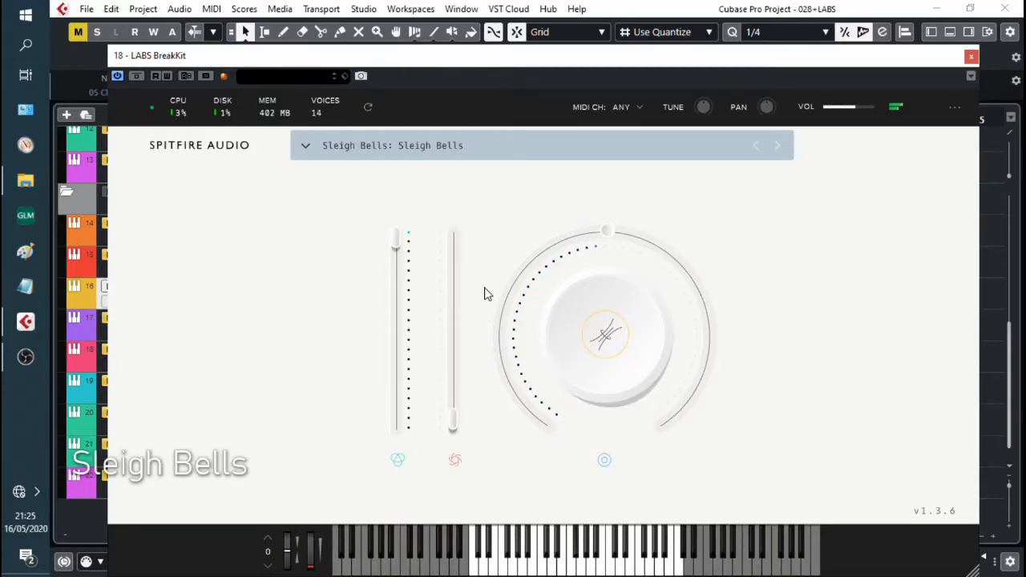
pyautogui.click(305, 145)
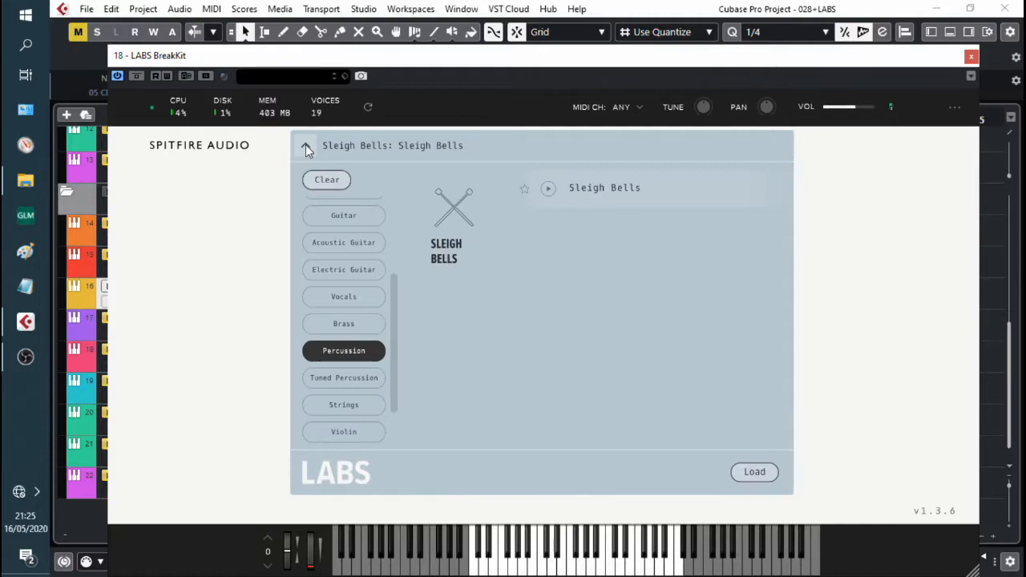
pyautogui.click(343, 378)
pyautogui.doubleClick(625, 228)
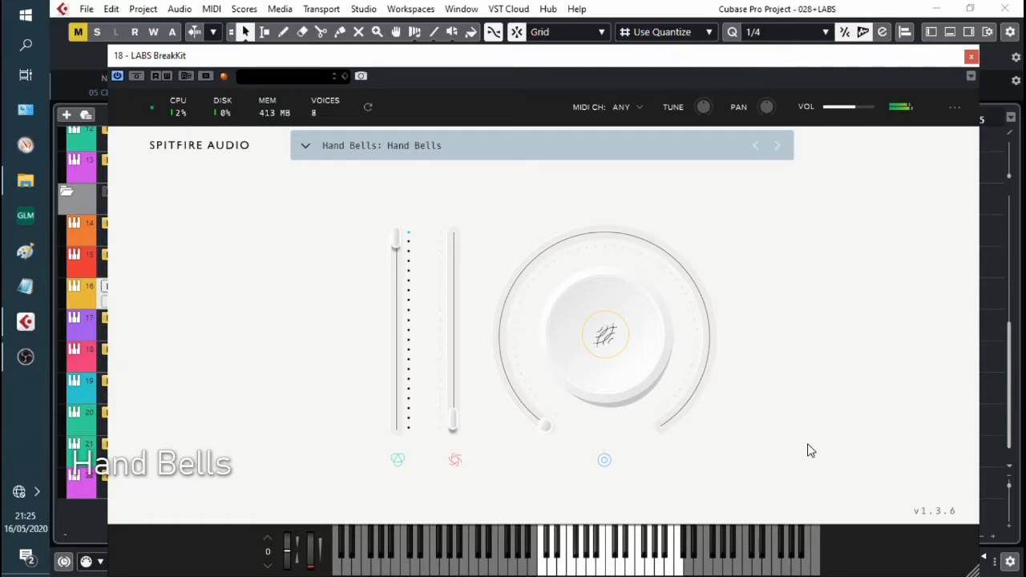
pyautogui.click(970, 55)
# Step: Open the LABS EPia instrument and load the Electric Piano Chorus preset from the Piano category
pyautogui.click(369, 336)
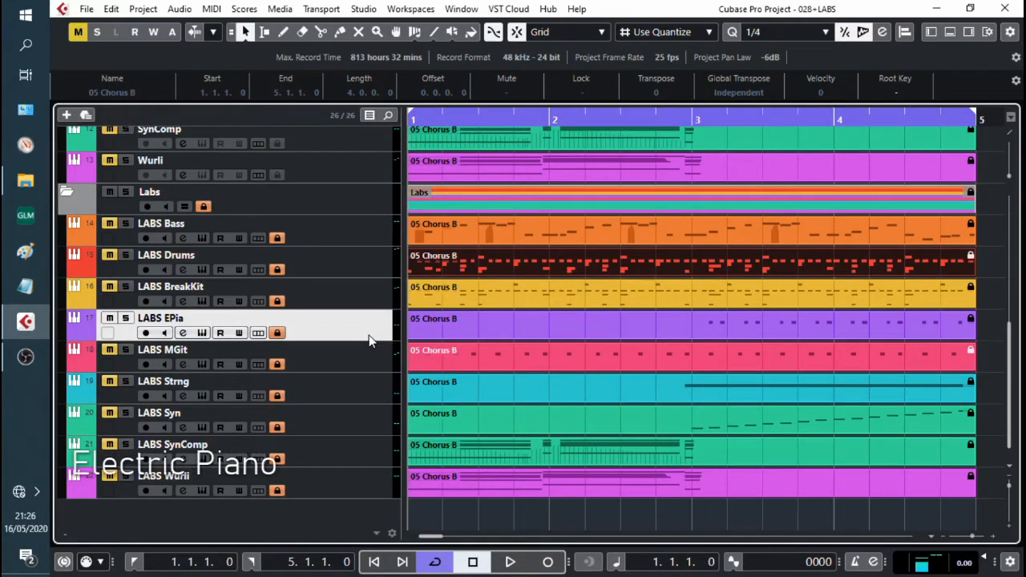
pyautogui.click(183, 332)
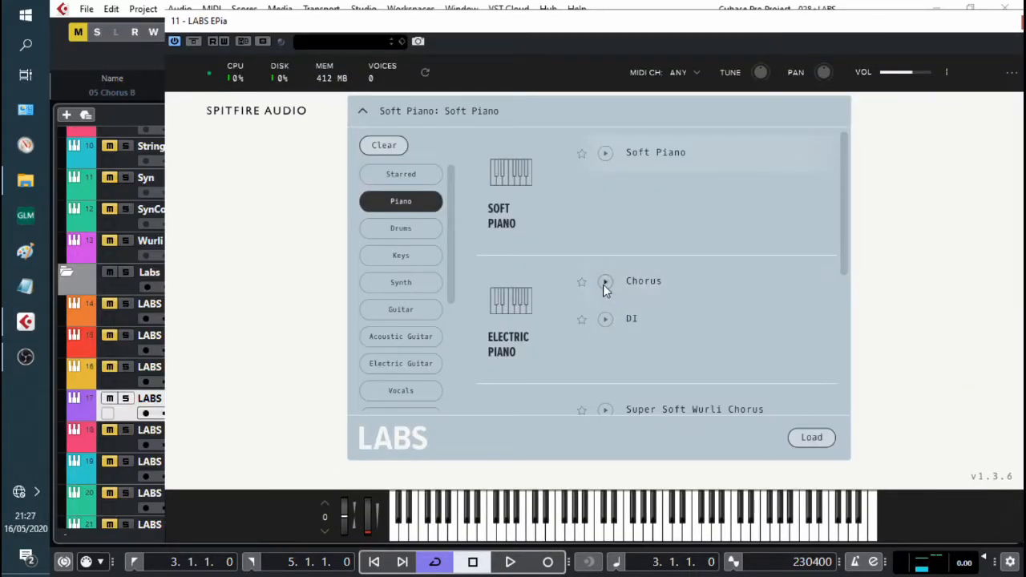
pyautogui.click(604, 285)
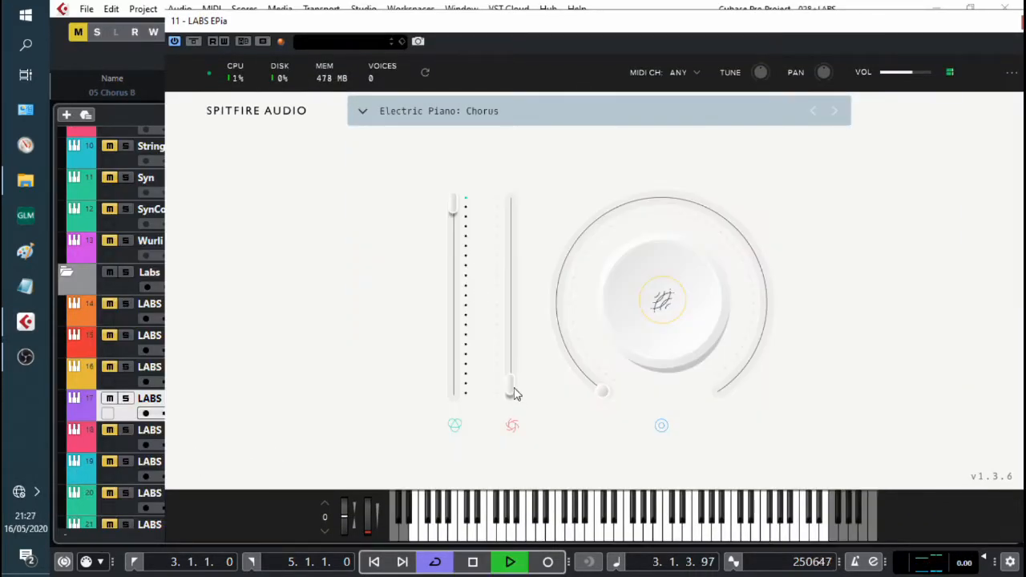
# Step: Raise the second slider of the Electric Piano Chorus preset to about 70% and its dial to about a quarter, and close the instrument
pyautogui.moveTo(514, 389); pyautogui.dragTo(535, 271)
pyautogui.moveTo(617, 404); pyautogui.dragTo(627, 287)
pyautogui.moveTo(515, 288); pyautogui.dragTo(519, 255)
pyautogui.moveTo(456, 217); pyautogui.dragTo(465, 188)
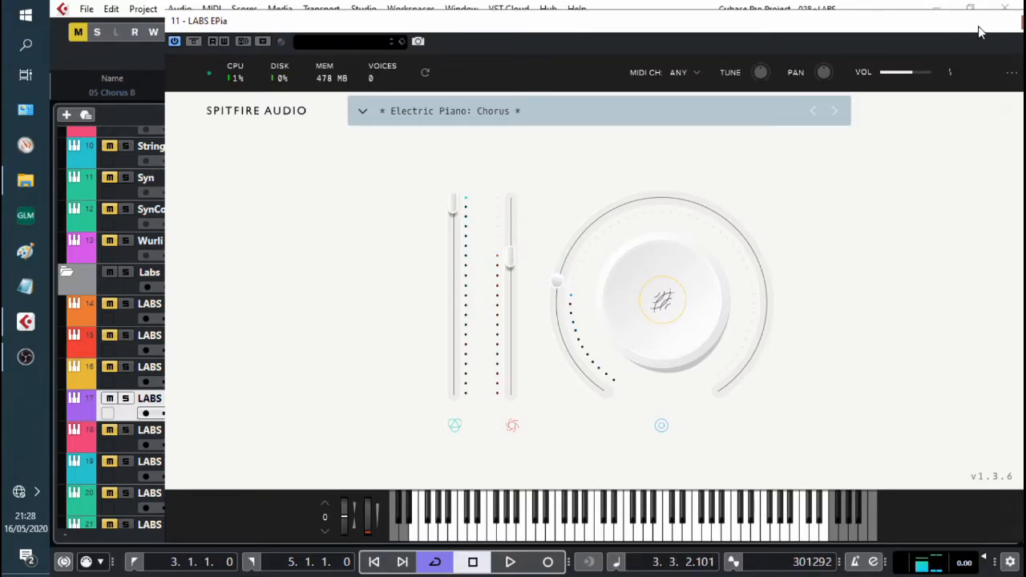
pyautogui.moveTo(979, 24); pyautogui.dragTo(898, 22)
pyautogui.click(944, 22)
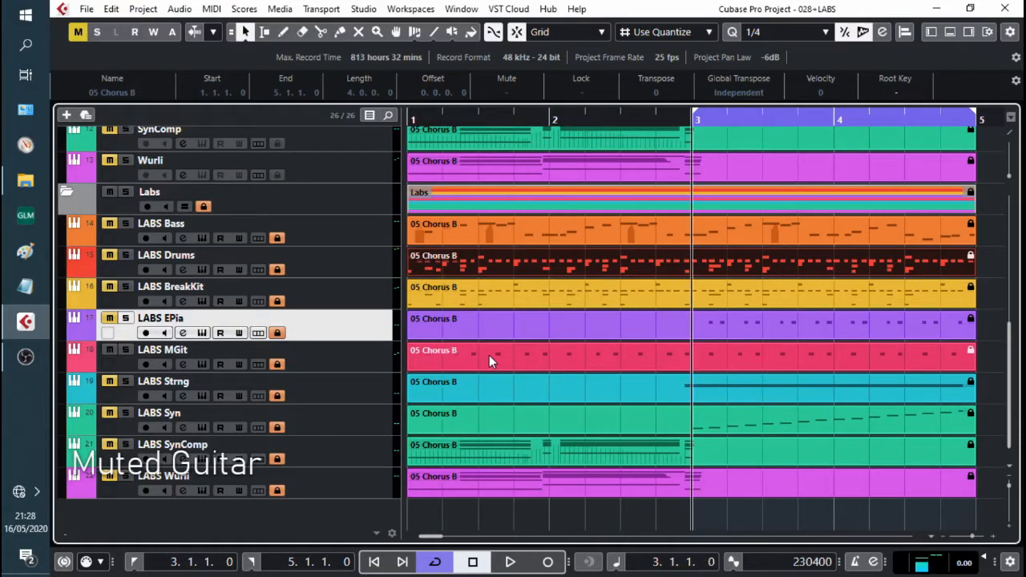
# Step: Narrow the LABS MGit preset list to Electric Guitar only and try Peel Guitar 1
pyautogui.press('space')
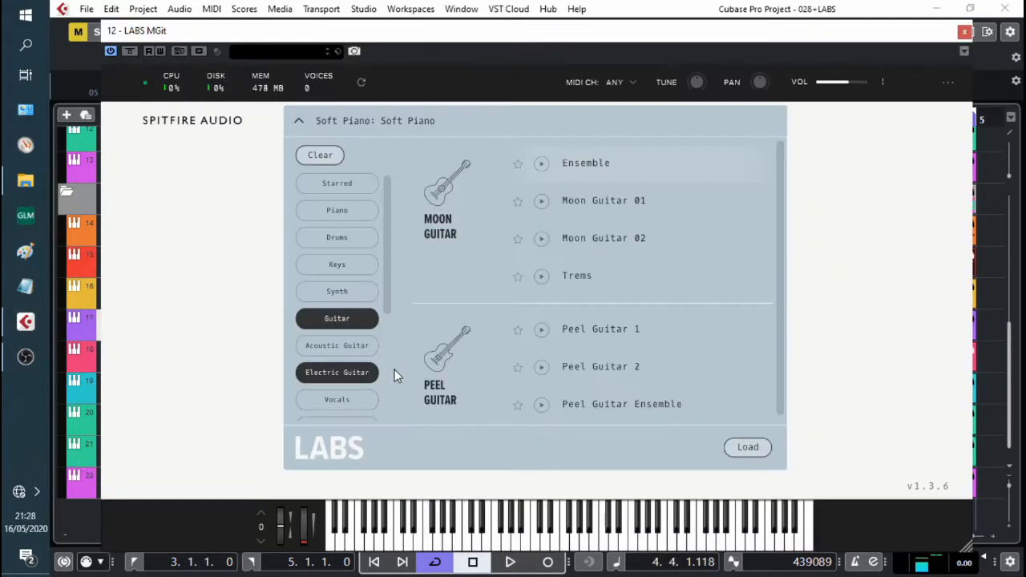
pyautogui.click(343, 325)
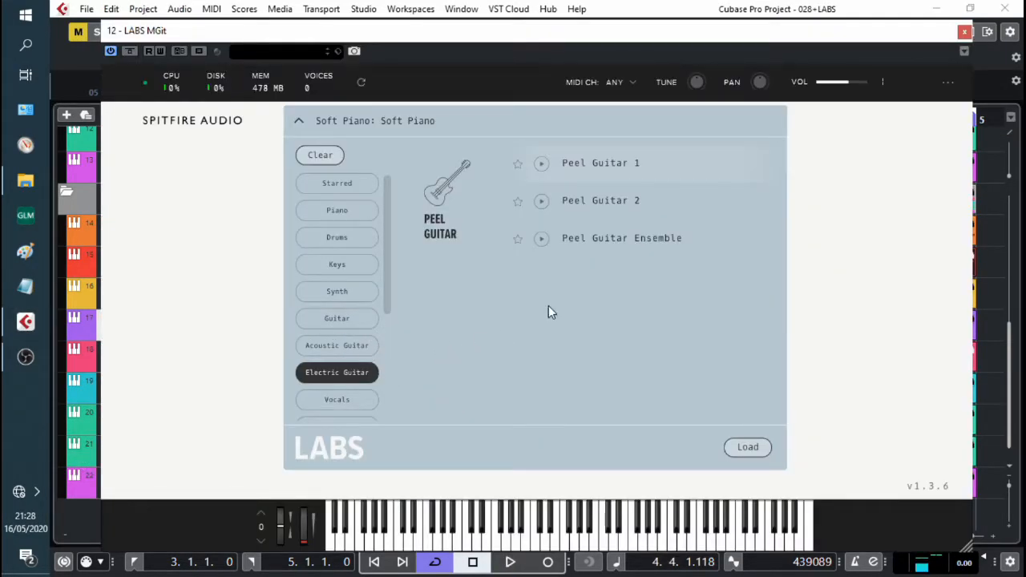
pyautogui.doubleClick(542, 165)
pyautogui.press('space')
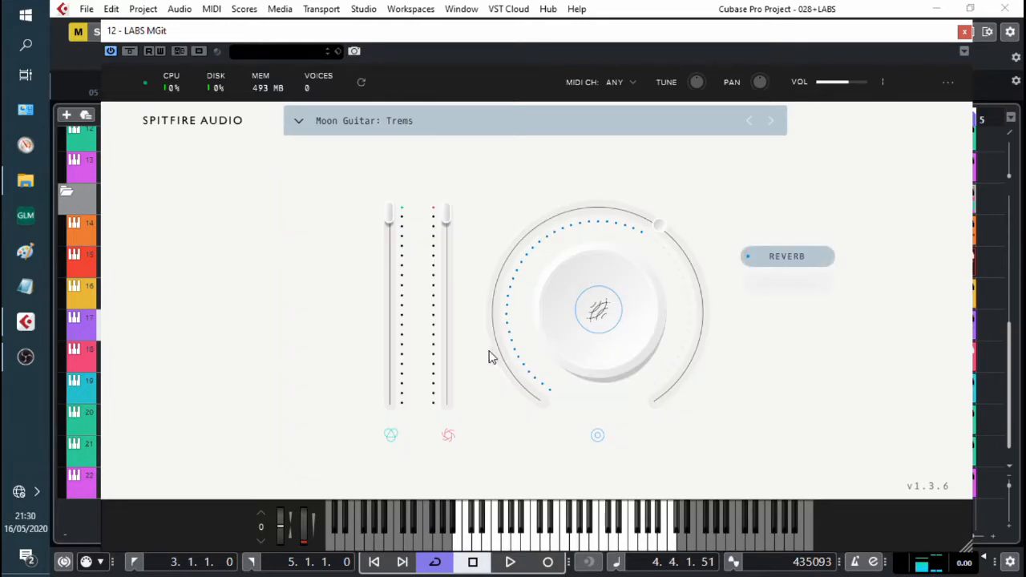
# Step: Audition the LABS MGit track with Moon Guitar Trems while adjusting its Reverb dial, and stop playback
pyautogui.press('space')
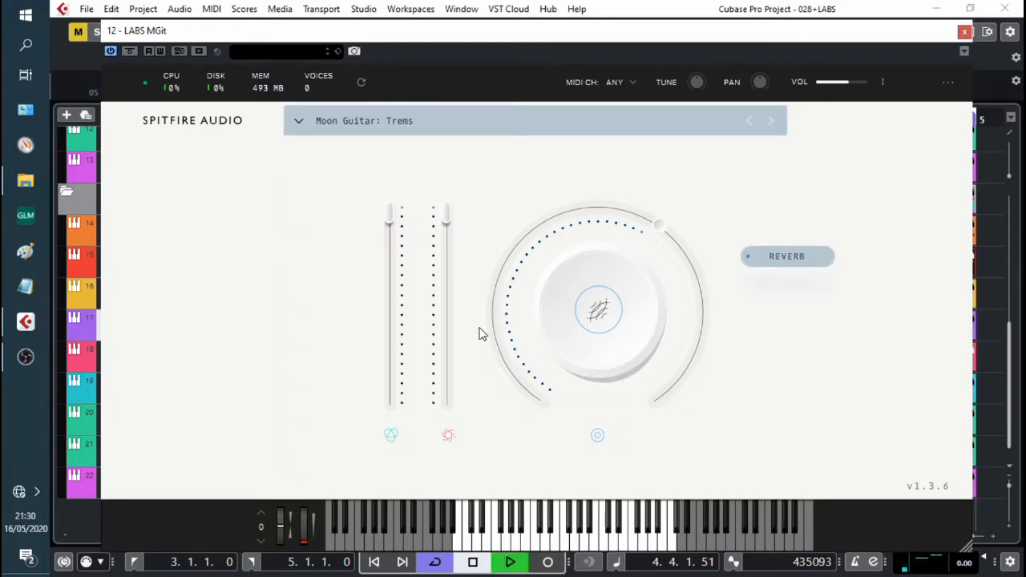
pyautogui.moveTo(447, 215); pyautogui.dragTo(468, 212)
pyautogui.moveTo(653, 225); pyautogui.dragTo(581, 239)
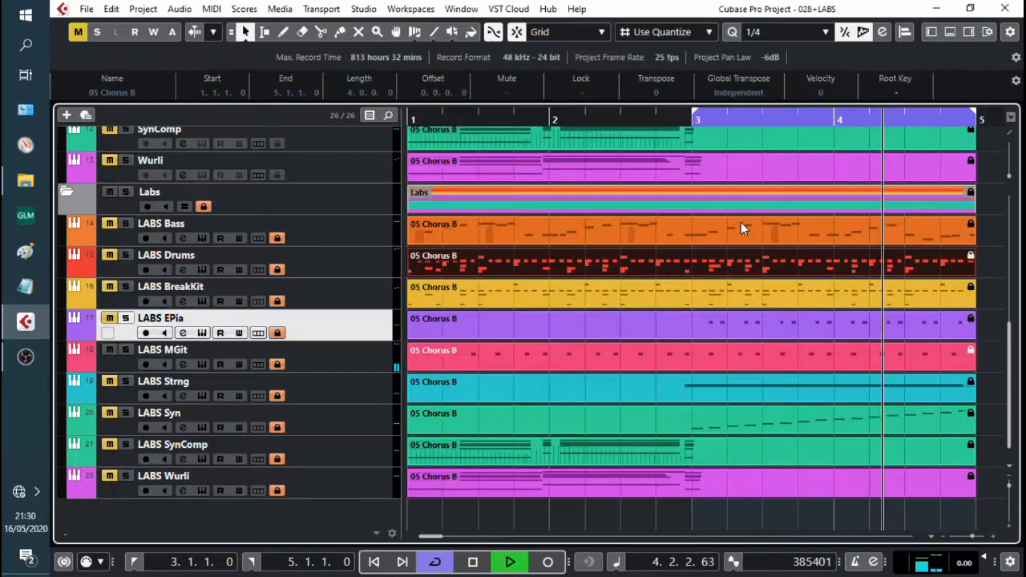
pyautogui.press('space')
# Step: Open the LABS Strng instrument, load the Ensemble preset from the Strings category and raise its dial slightly during playback
pyautogui.click(215, 403)
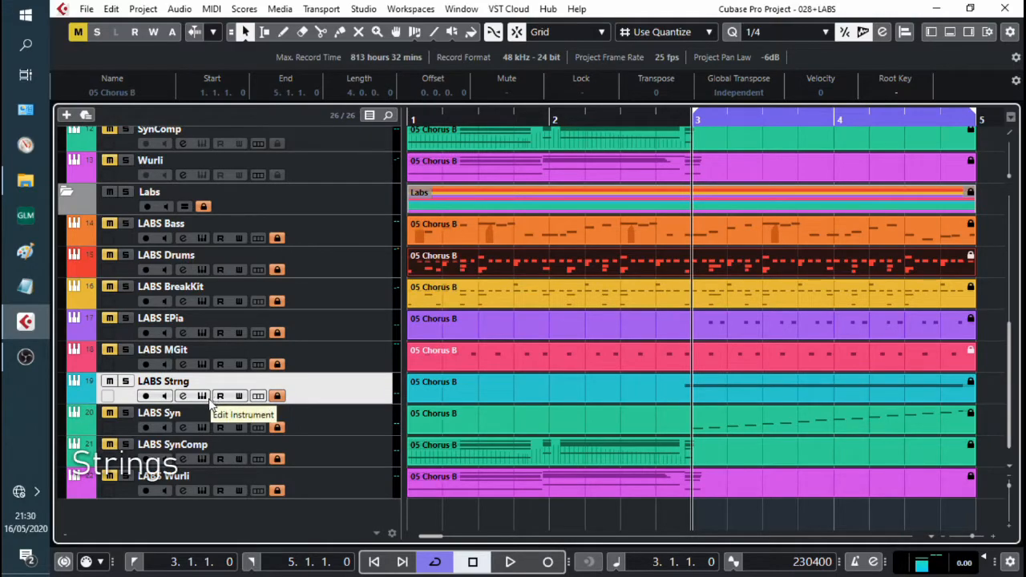
pyautogui.click(204, 396)
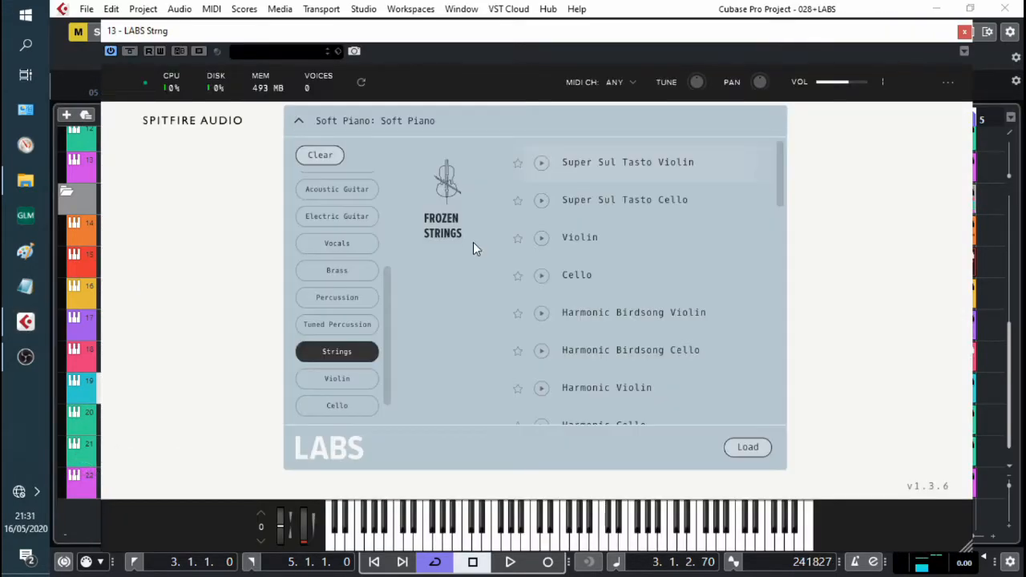
pyautogui.scroll(-12, 473, 332)
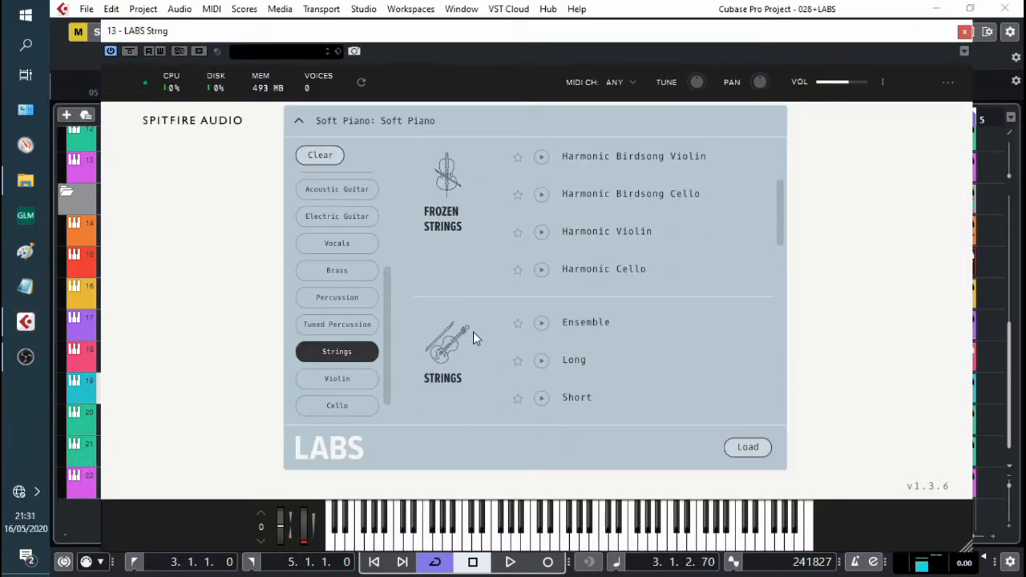
pyautogui.scroll(-5, 473, 333)
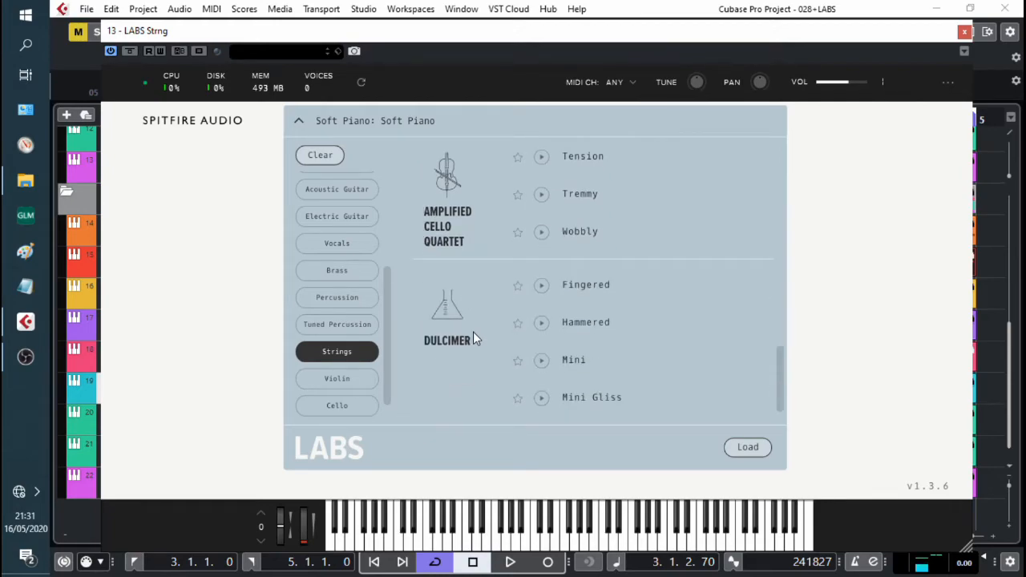
pyautogui.scroll(15, 502, 331)
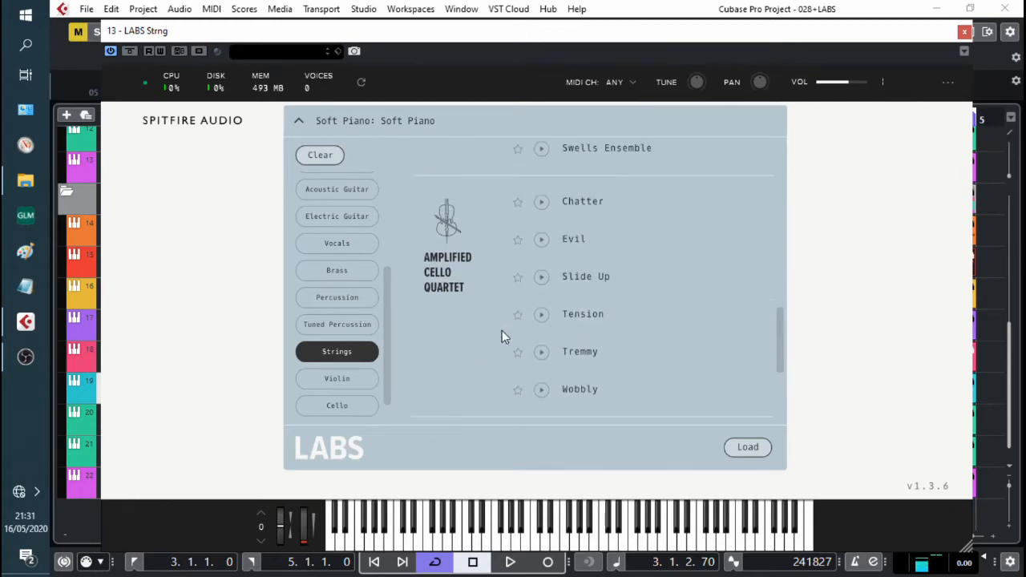
pyautogui.scroll(2, 502, 330)
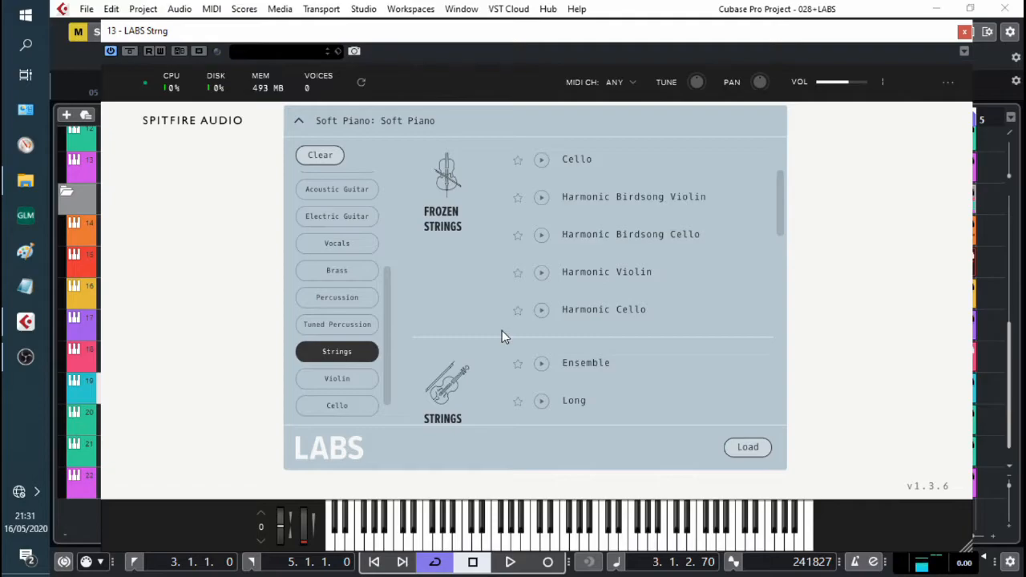
pyautogui.scroll(-3, 501, 330)
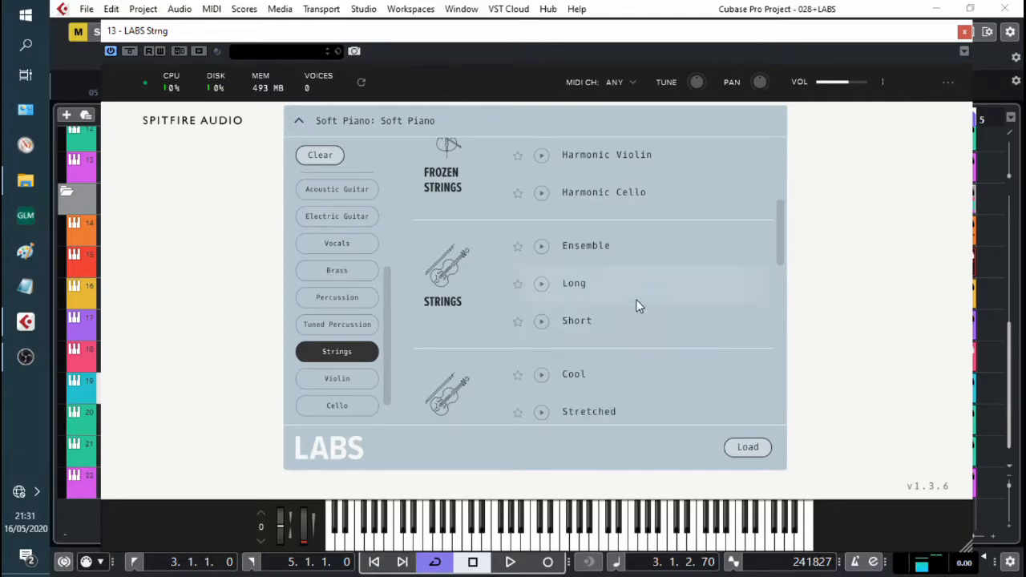
pyautogui.click(581, 247)
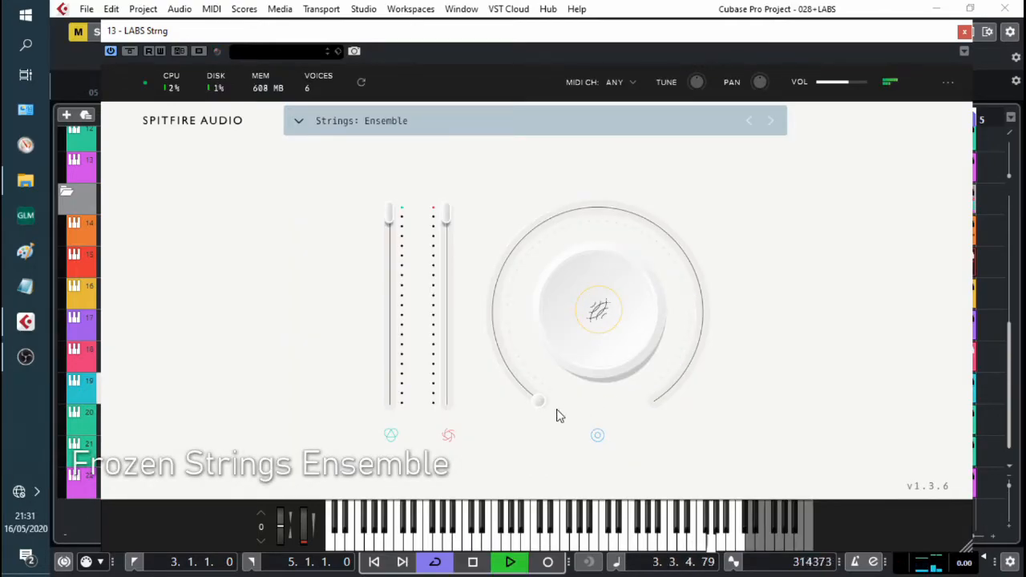
pyautogui.moveTo(541, 410); pyautogui.dragTo(524, 352)
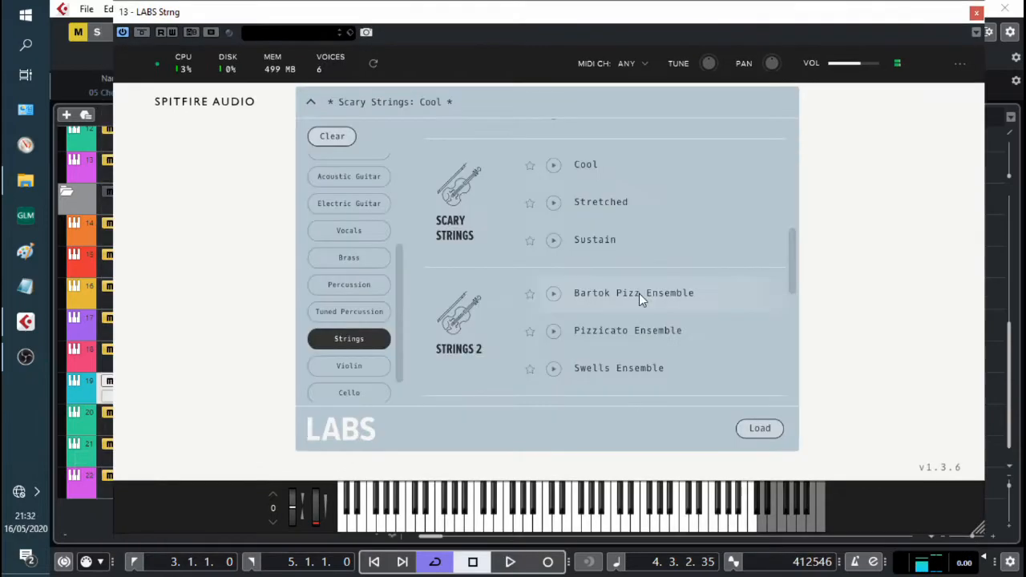
# Step: Load the Strings 2 Swells Ensemble preset on LABS Strng and set its Release dial to slightly below halfway while auditioning
pyautogui.scroll(-3, 639, 293)
pyautogui.doubleClick(595, 332)
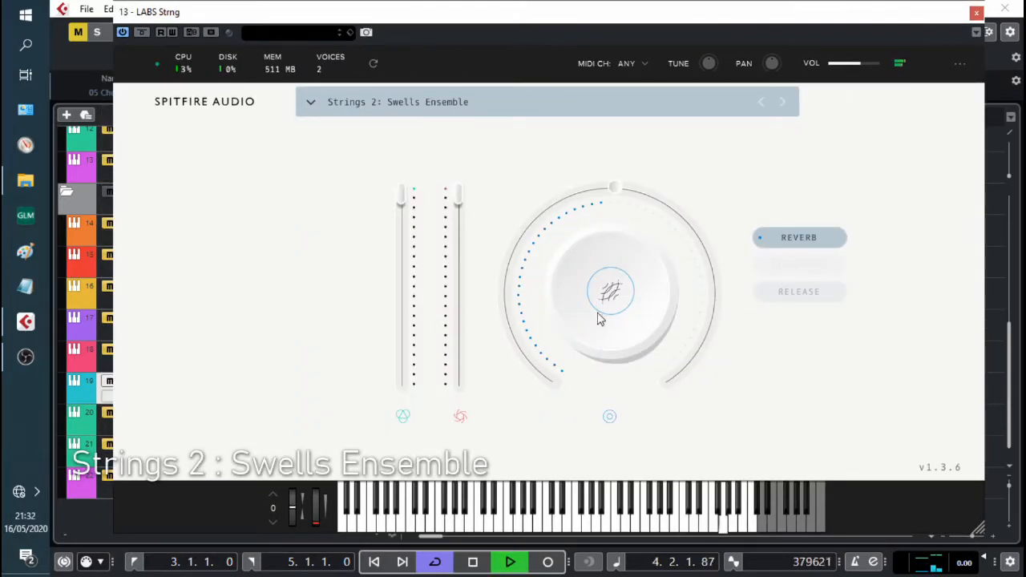
pyautogui.moveTo(799, 272)
pyautogui.click(782, 293)
pyautogui.moveTo(603, 210); pyautogui.dragTo(542, 242)
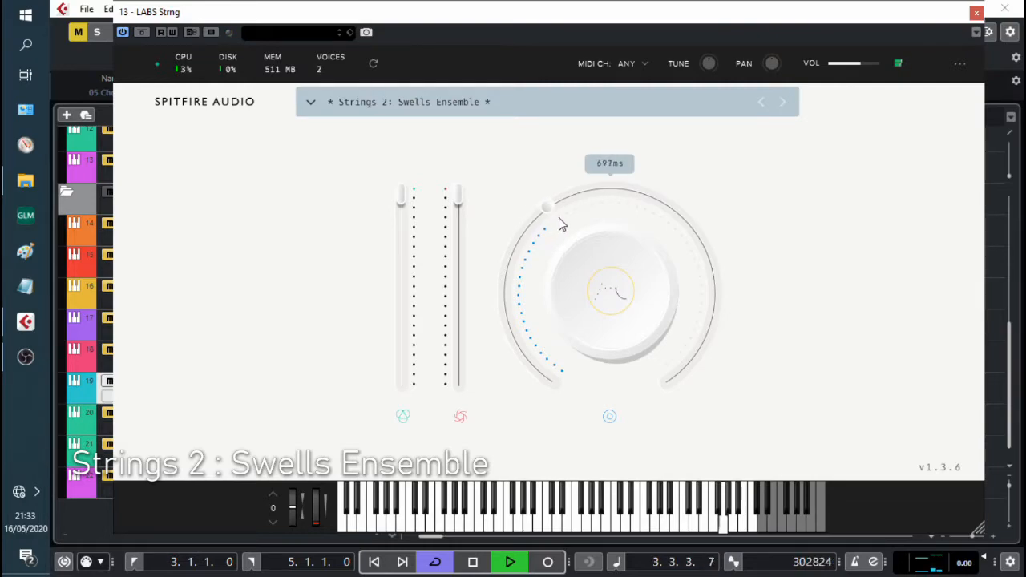
pyautogui.moveTo(574, 215); pyautogui.dragTo(581, 212)
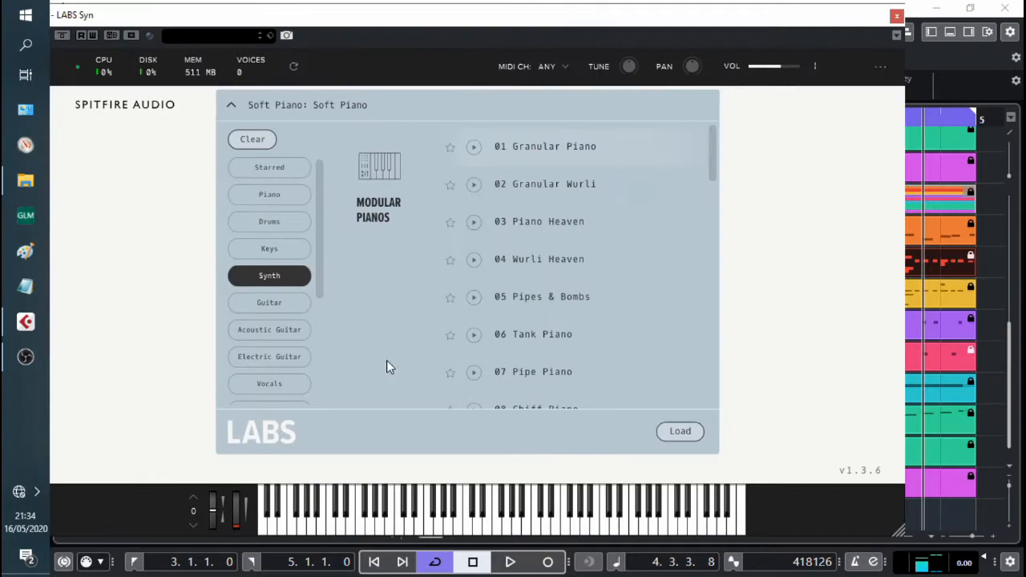
# Step: Load 01 Granular Piano from the Synth presets on LABS Syn and turn its main dial up to about three quarters during playback
pyautogui.scroll(-3, 621, 274)
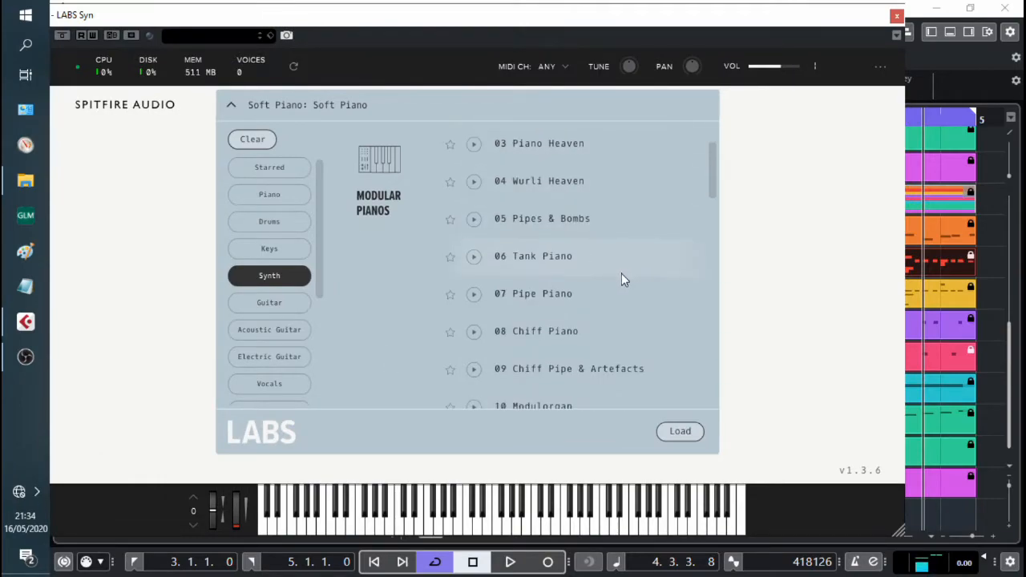
pyautogui.scroll(-5, 621, 273)
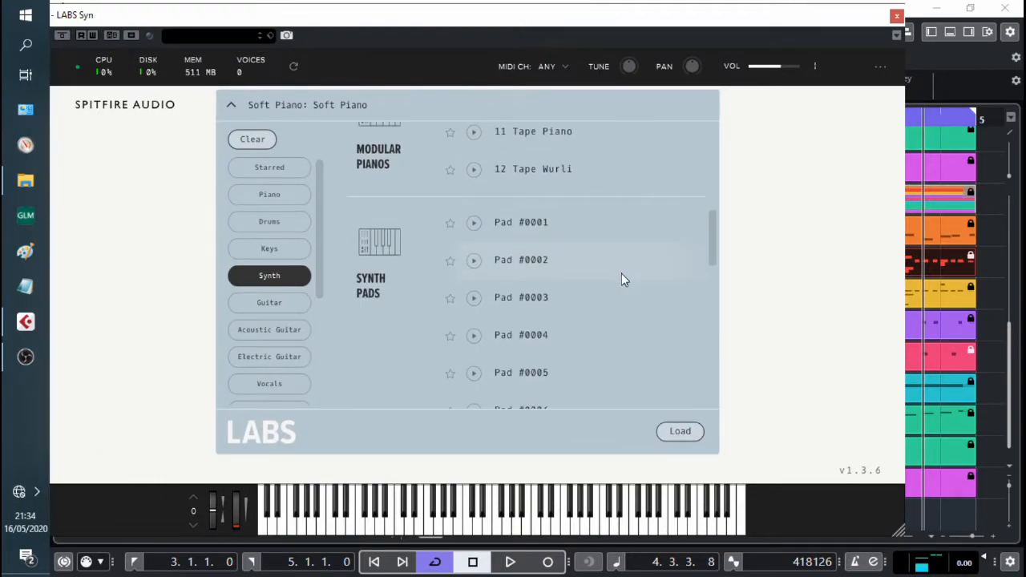
pyautogui.scroll(-6, 621, 279)
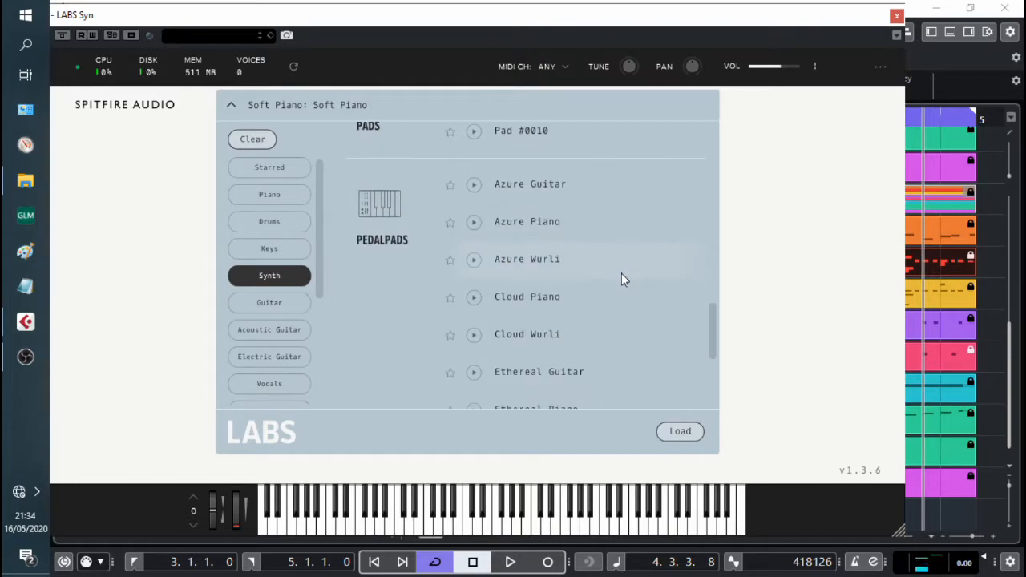
pyautogui.scroll(-2, 621, 273)
pyautogui.scroll(6, 621, 274)
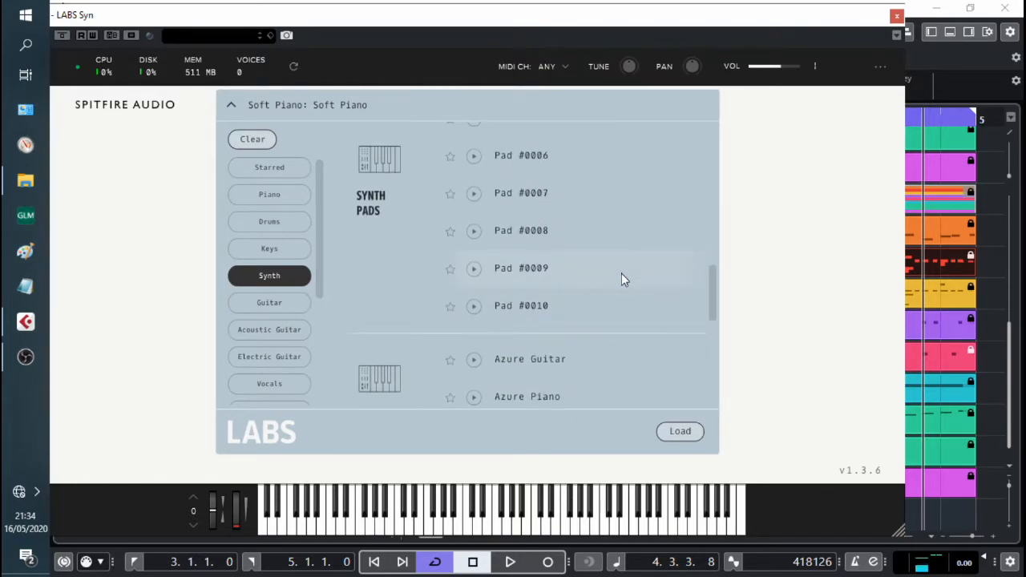
pyautogui.scroll(7, 621, 273)
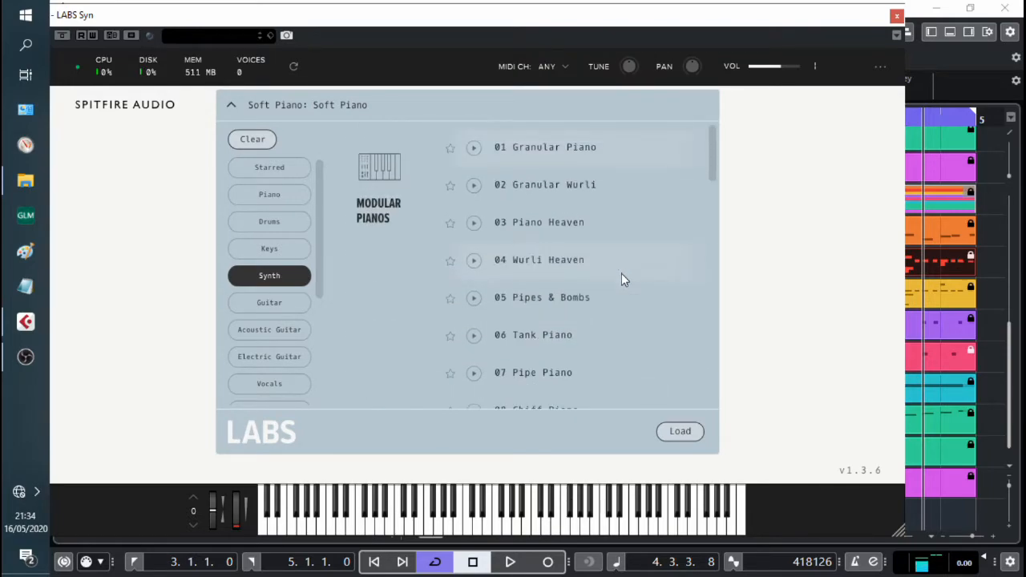
pyautogui.click(563, 157)
pyautogui.press('space')
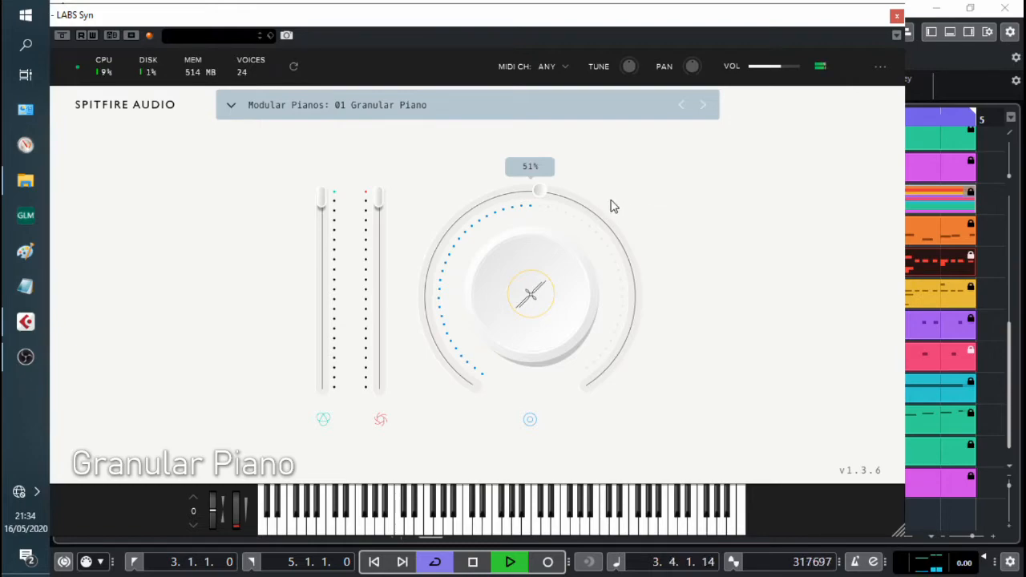
pyautogui.moveTo(541, 197); pyautogui.dragTo(625, 303)
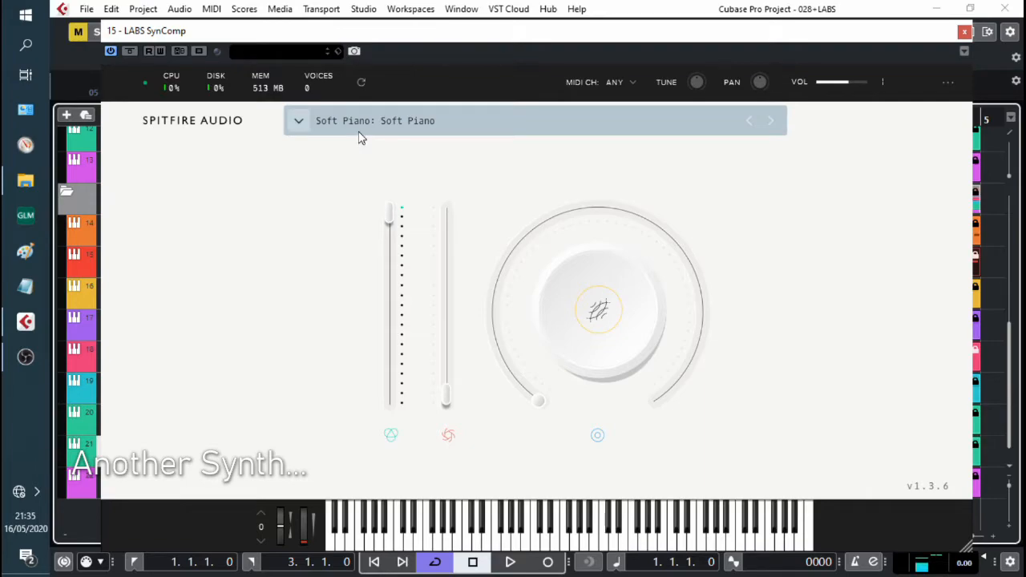
# Step: Filter the LABS SynComp presets to Synth, audition Synth Pads Pad #0001 and try another preset from the list
pyautogui.press('space')
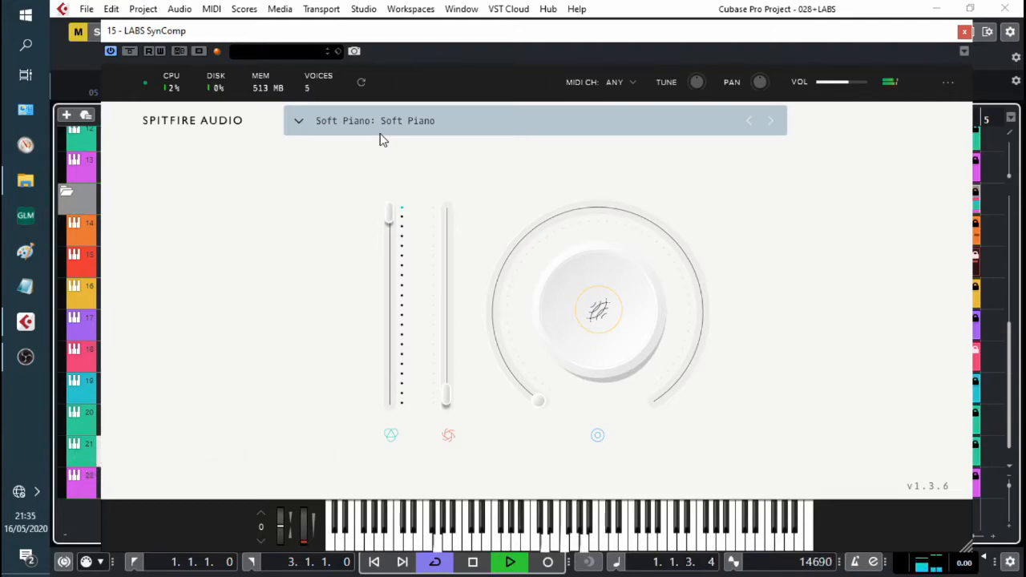
pyautogui.press('space')
pyautogui.click(298, 121)
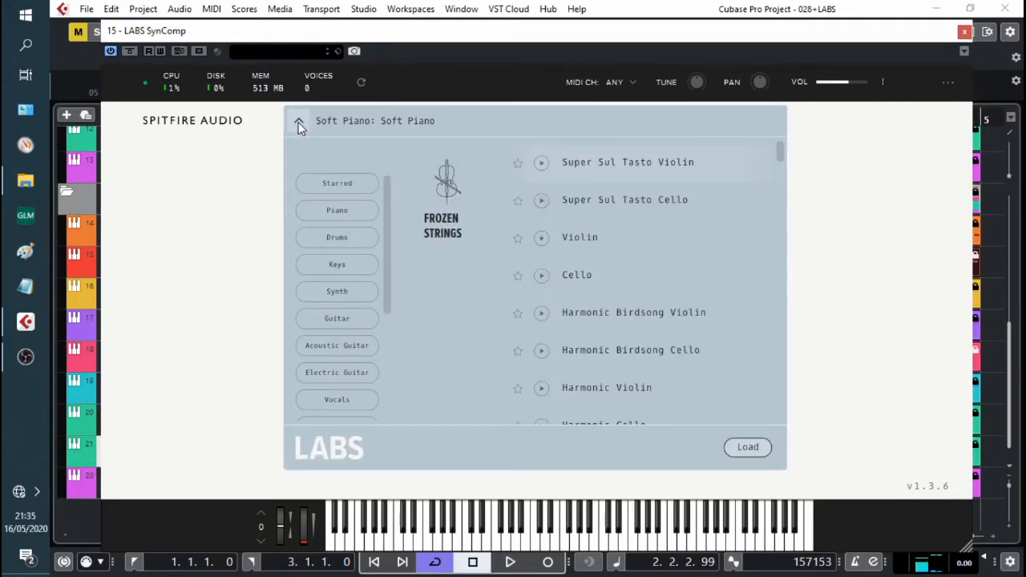
pyautogui.click(346, 294)
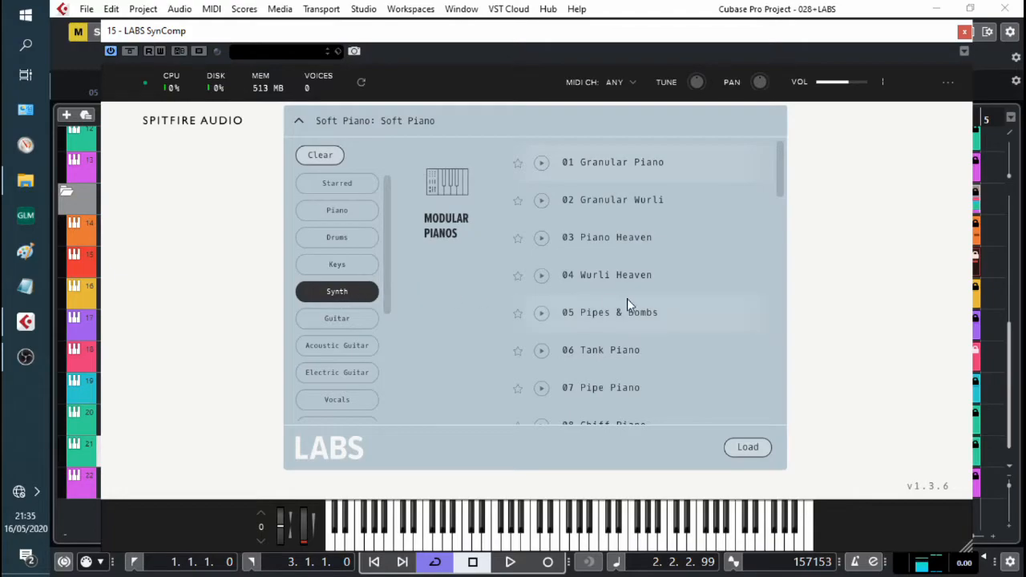
pyautogui.doubleClick(583, 239)
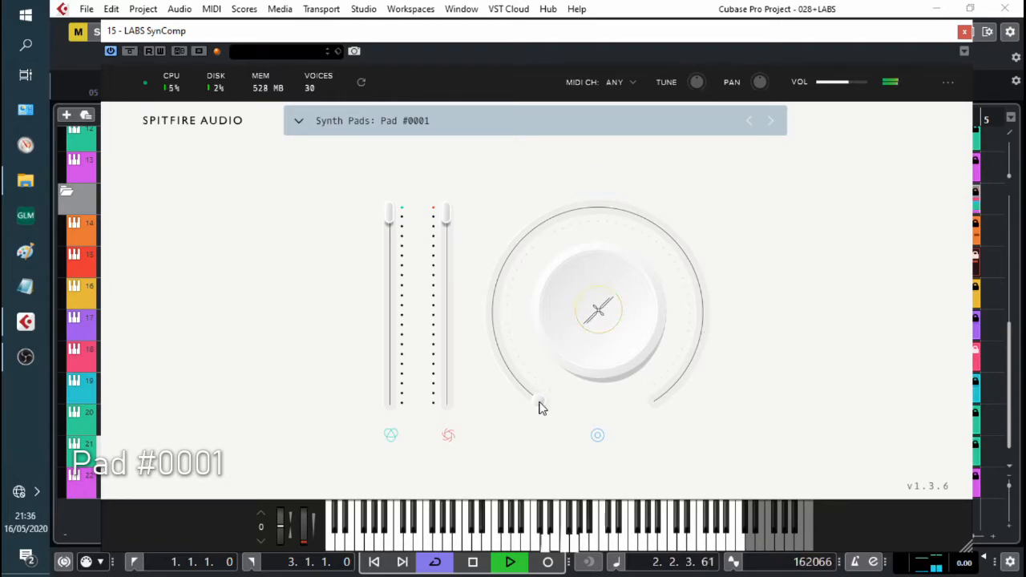
pyautogui.click(593, 120)
pyautogui.doubleClick(594, 281)
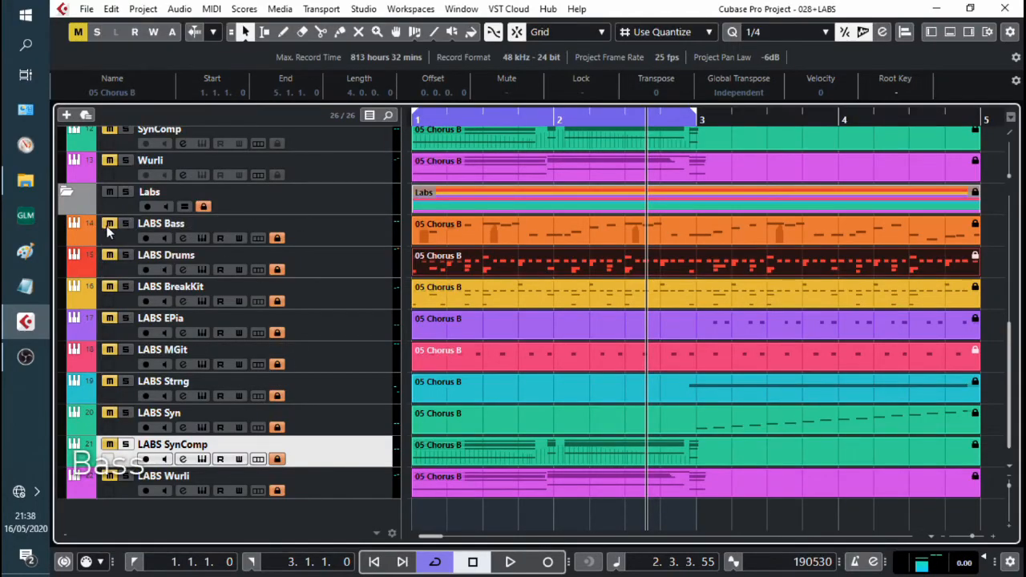
# Step: Open the LABS Bass instrument, load Opia Sub Bass from the Experimental category and raise its dial to near maximum during playback
pyautogui.click(199, 236)
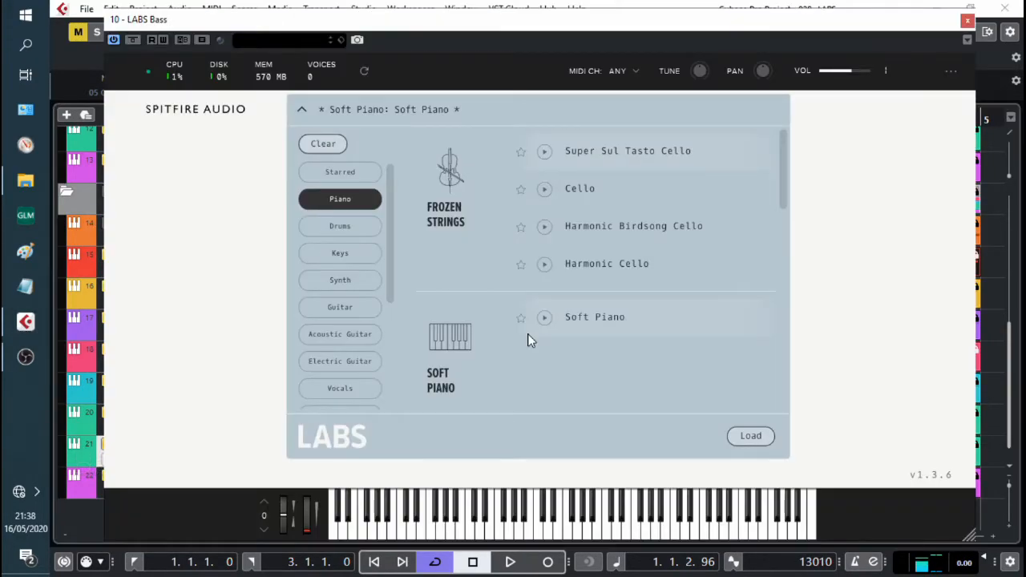
pyautogui.scroll(-3, 527, 334)
pyautogui.scroll(-3, 360, 299)
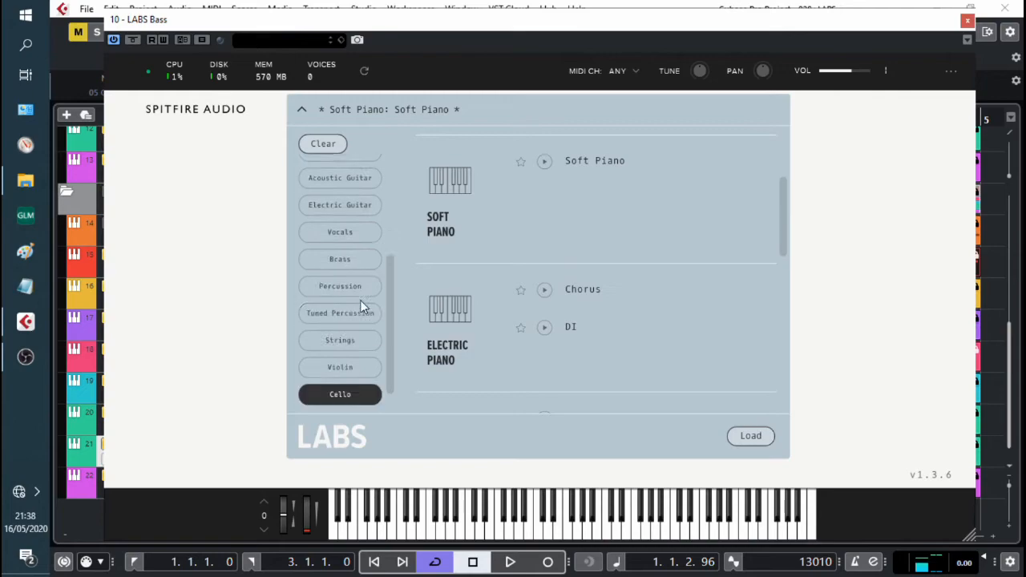
pyautogui.scroll(-1, 360, 299)
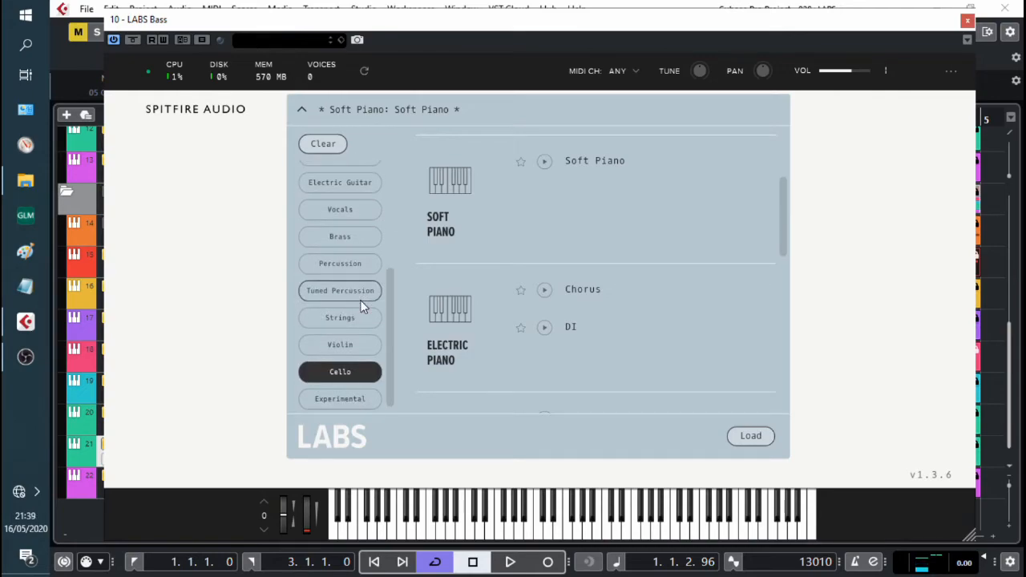
pyautogui.click(345, 398)
pyautogui.doubleClick(592, 280)
pyautogui.press('space')
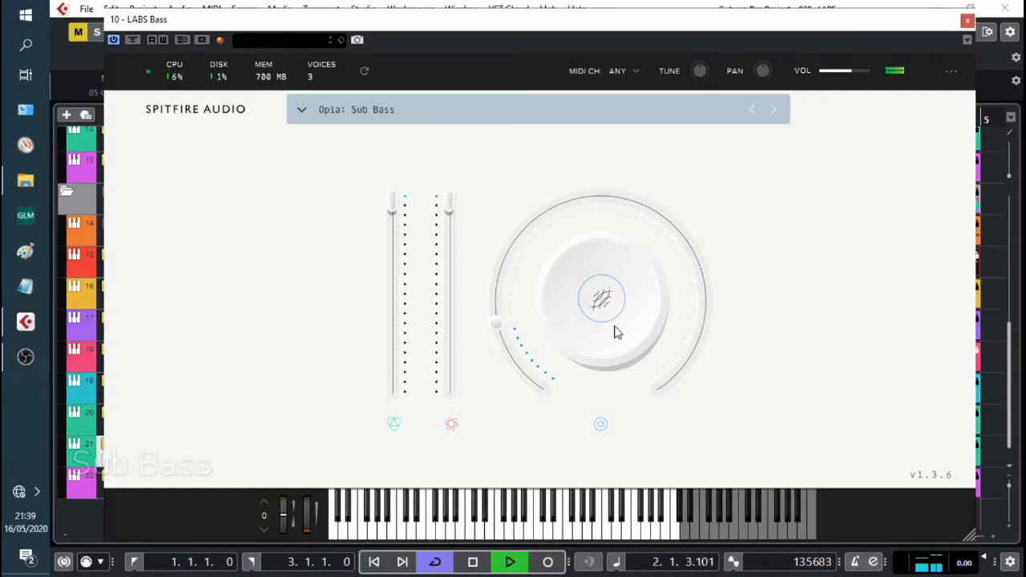
pyautogui.moveTo(506, 335); pyautogui.dragTo(793, 211)
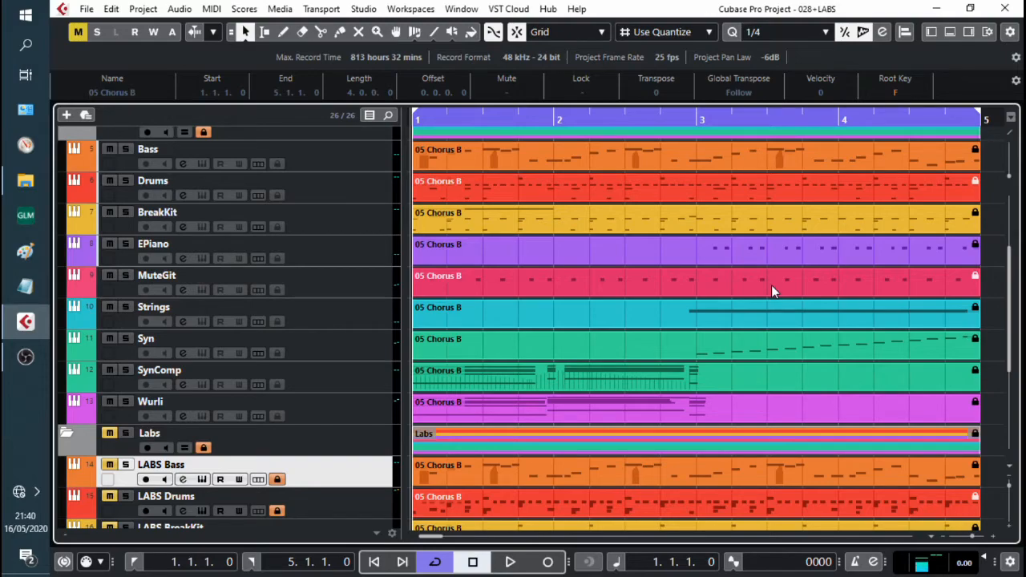
# Step: Play the original chorus tracks and the Labs folder version over bars 1 to 5 to compare the arrangements
pyautogui.press('space')
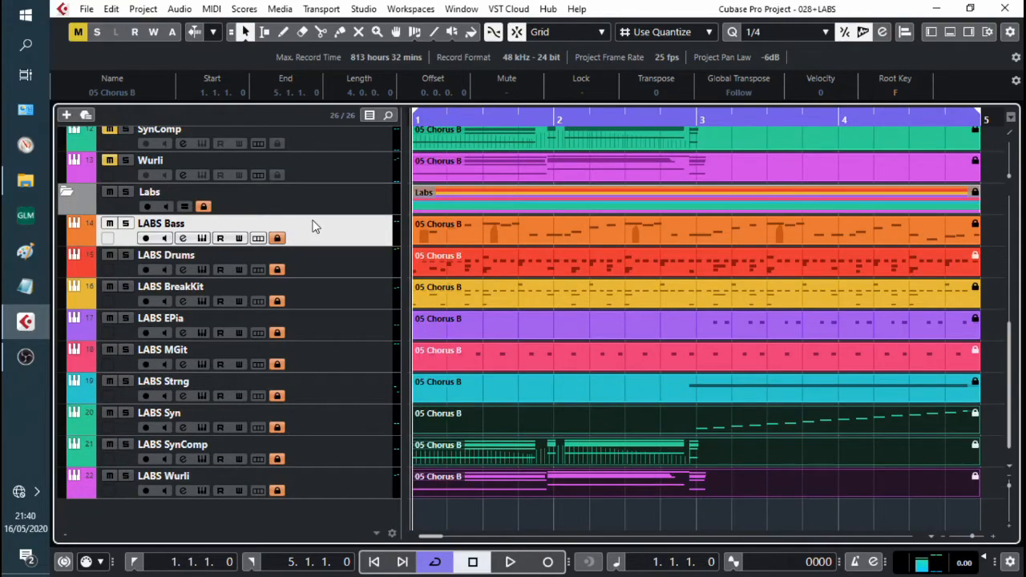
pyautogui.press('space')
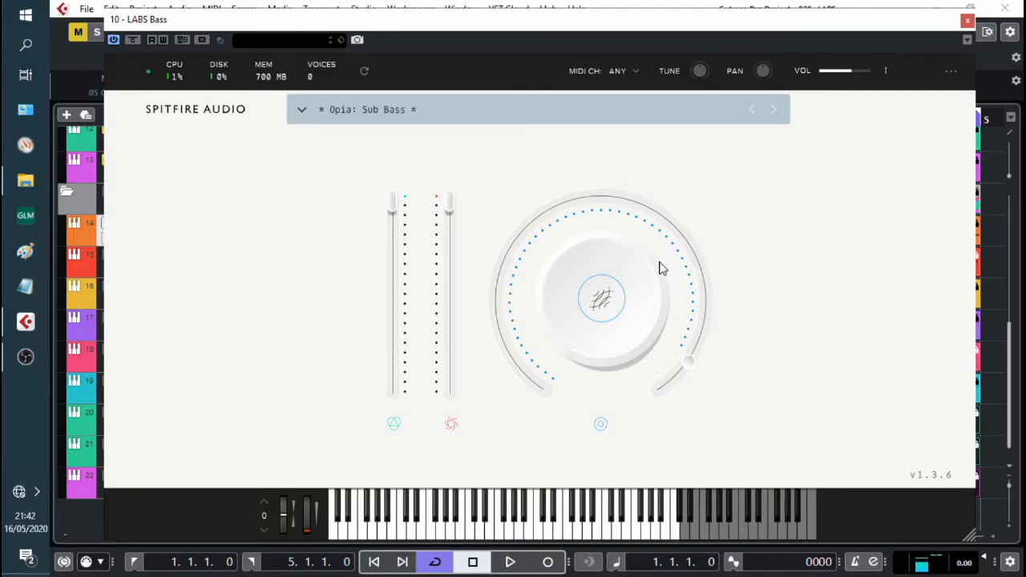
# Step: Look through the preset categories in the LABS Bass browser and close the preset list
pyautogui.moveTo(696, 234)
pyautogui.click(301, 112)
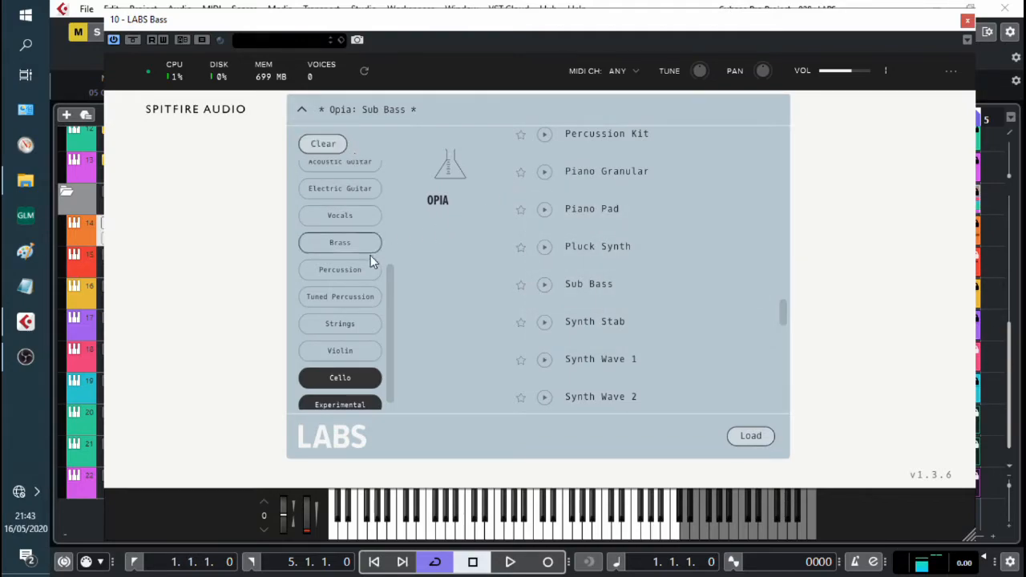
pyautogui.scroll(5, 392, 299)
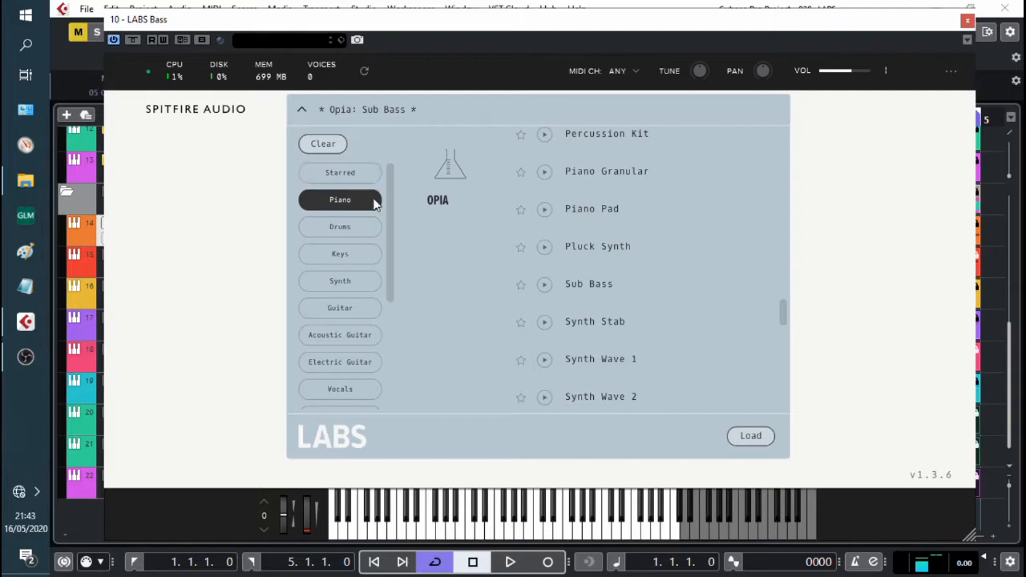
pyautogui.moveTo(391, 239); pyautogui.dragTo(392, 345)
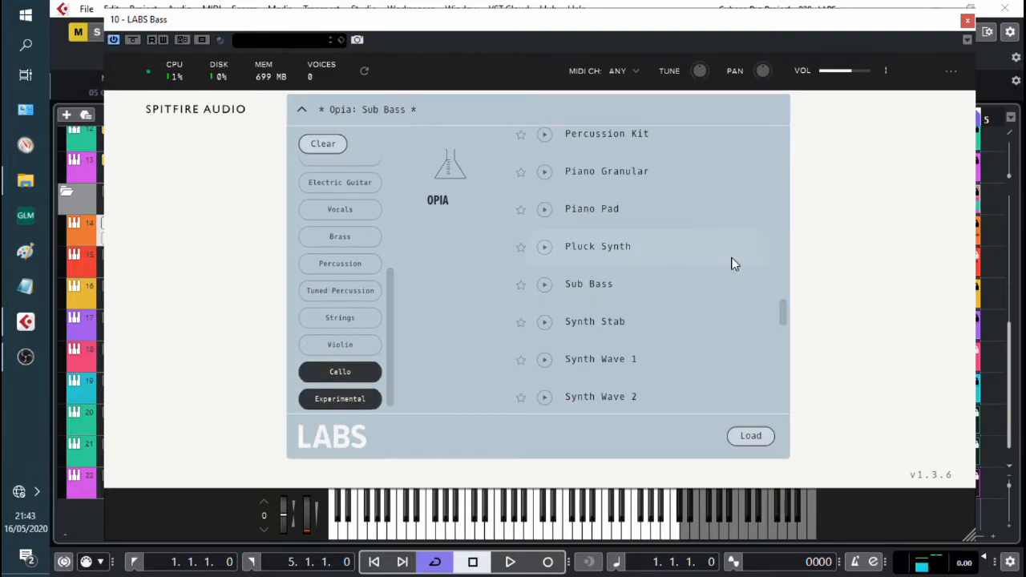
pyautogui.click(885, 222)
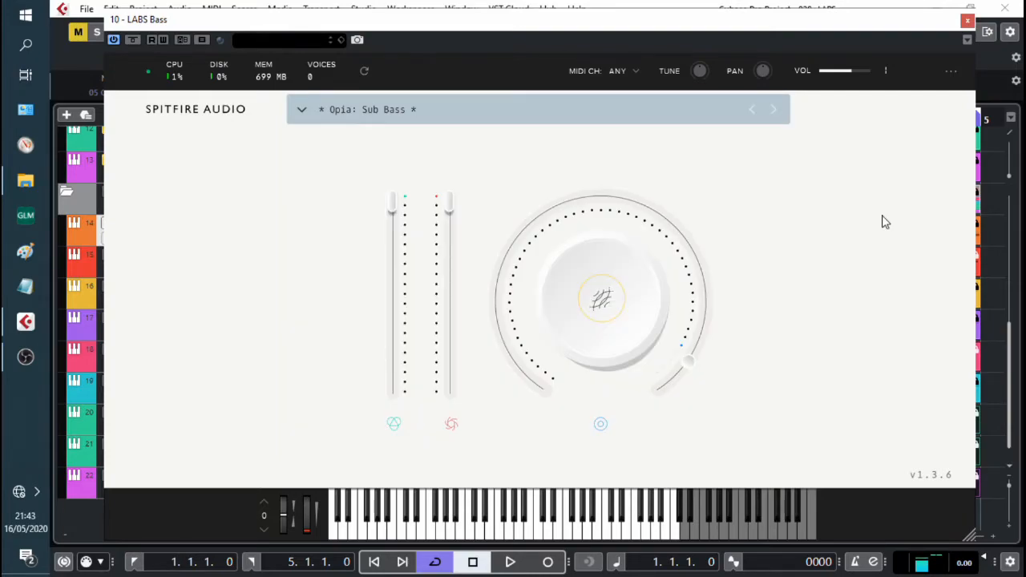